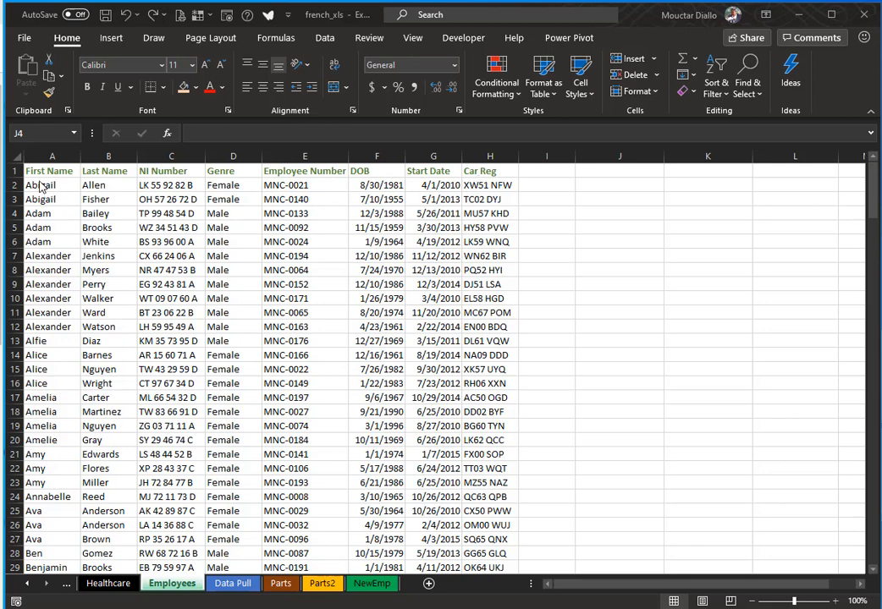
Insert a column before NI Number on the Employees sheet and title it "Full Name" in C1
{"action": "left_click", "coordinate": [170, 154]}
{"action": "right_click", "coordinate": [170, 154]}
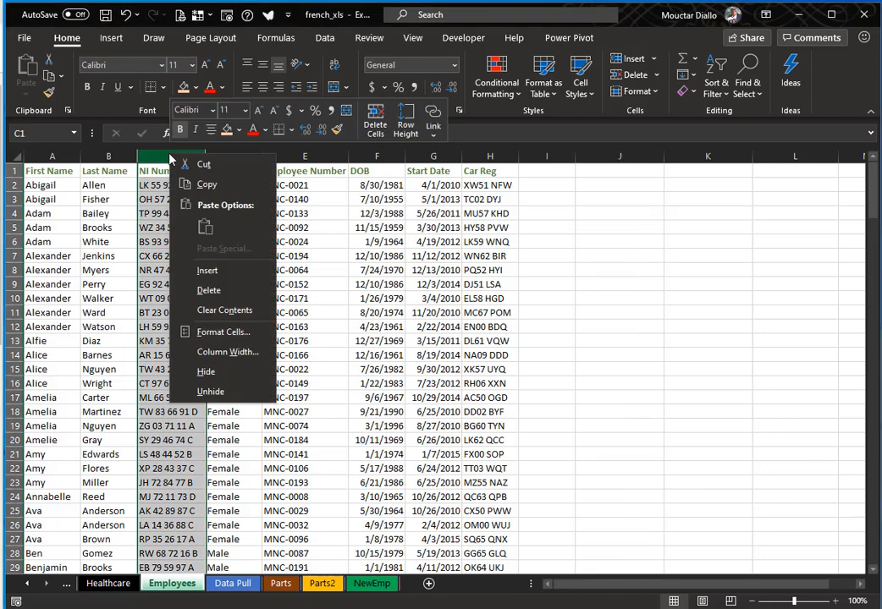
{"action": "left_click", "coordinate": [206, 269]}
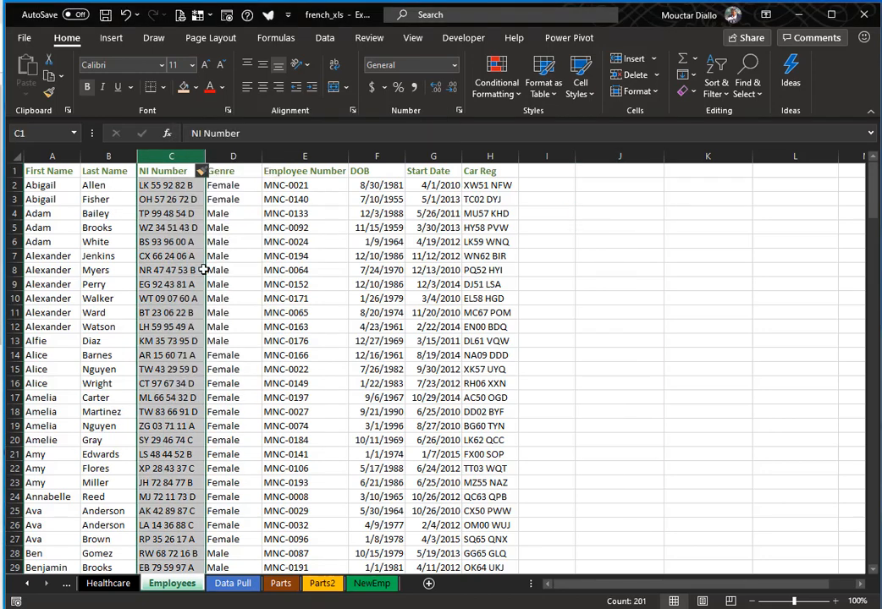
{"action": "left_click", "coordinate": [162, 171]}
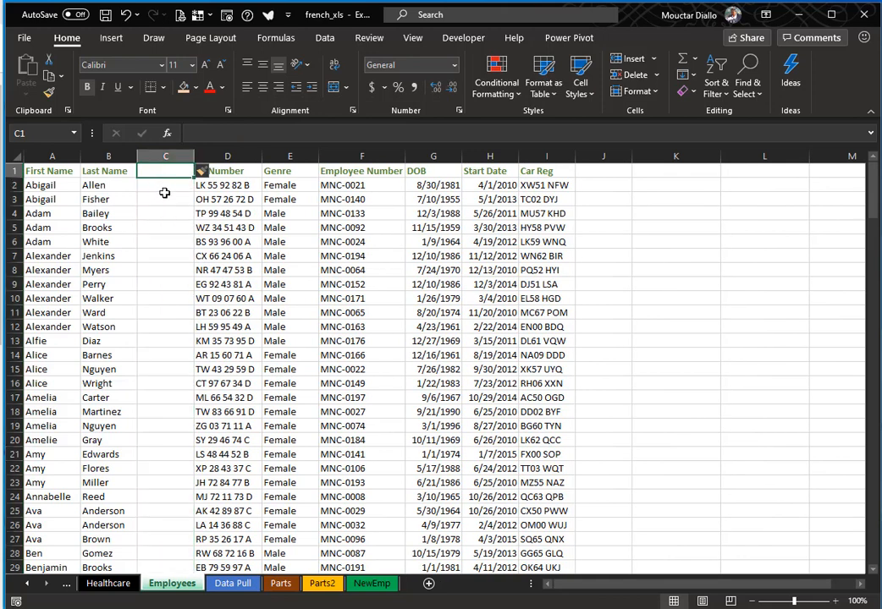
{"action": "type", "text": "Fu"}
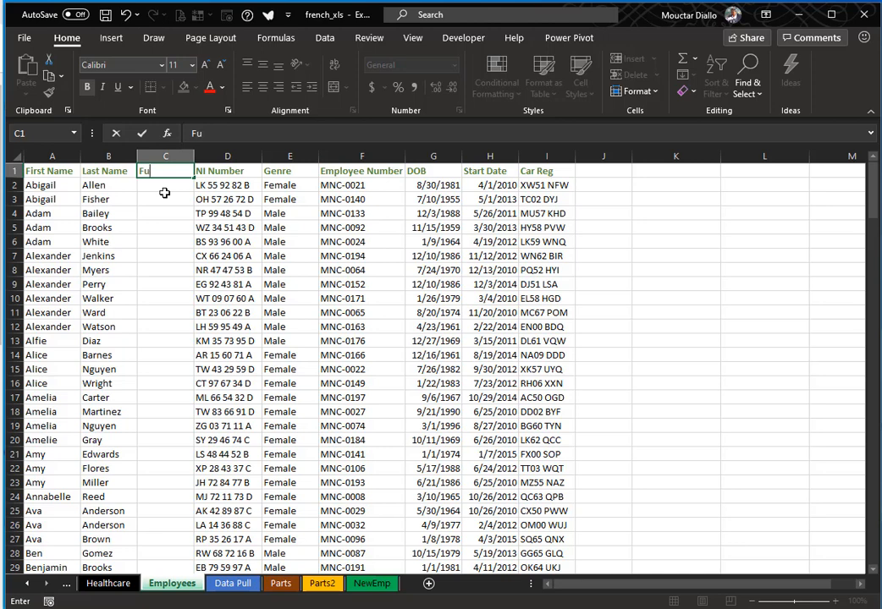
{"action": "type", "text": "ll Name"}
{"action": "key", "text": "Return"}
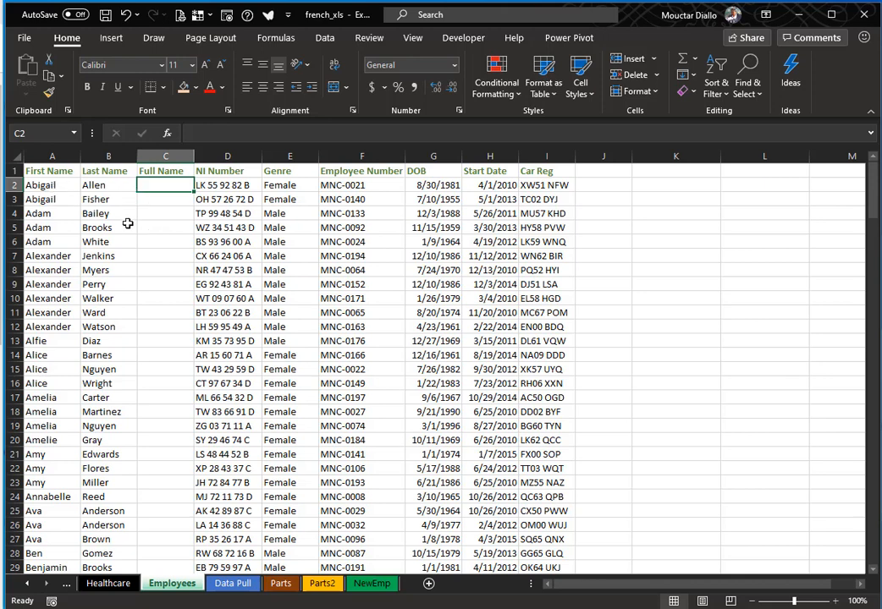
Enter the first employee's full name in C2, first name followed by last name, and go to C3
{"action": "type", "text": "A"}
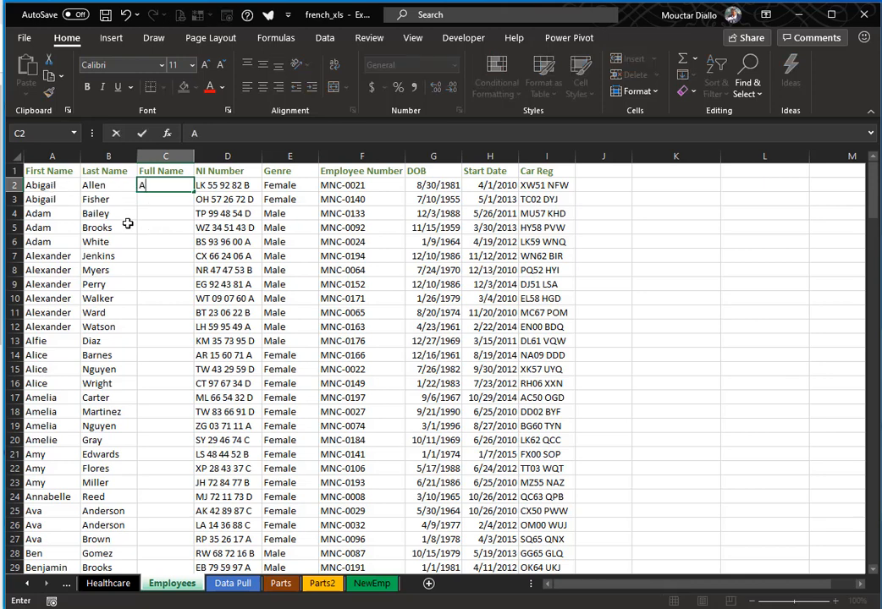
{"action": "type", "text": "bigail Al"}
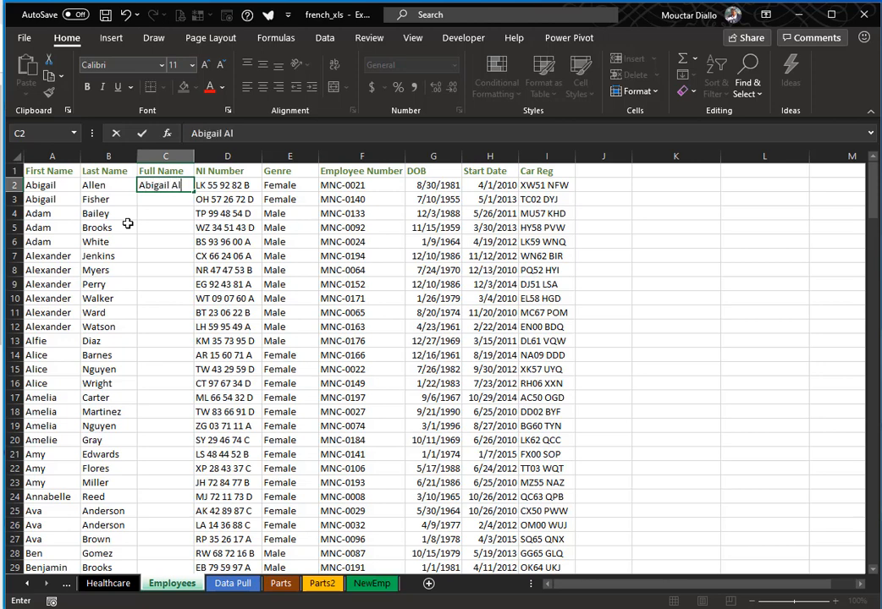
{"action": "type", "text": "len"}
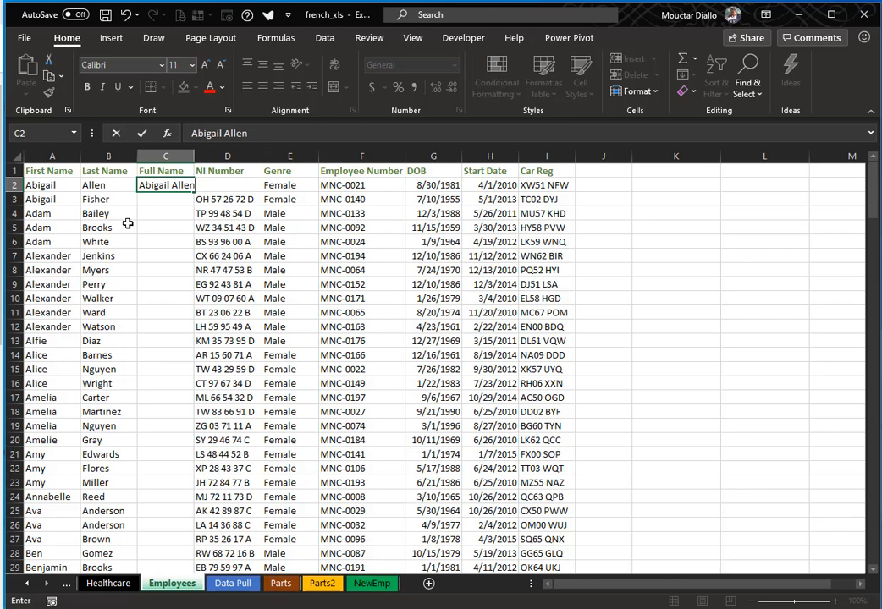
{"action": "key", "text": "Tab"}
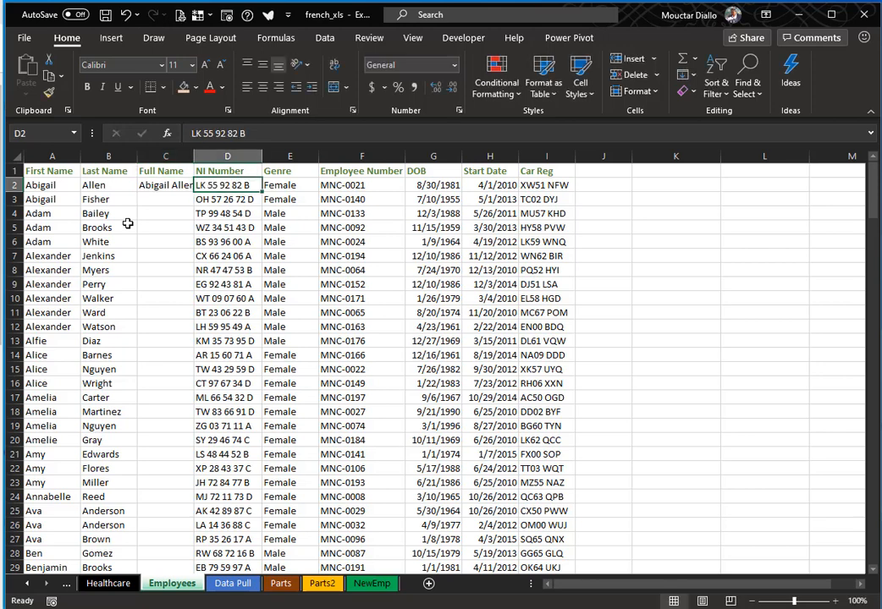
{"action": "key", "text": "Left"}
{"action": "key", "text": "Down"}
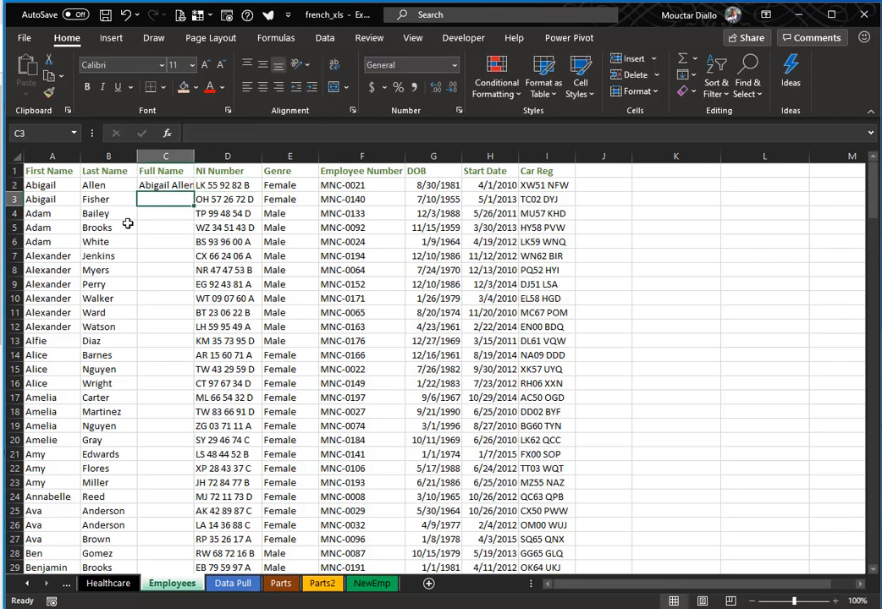
{"action": "type", "text": "A"}
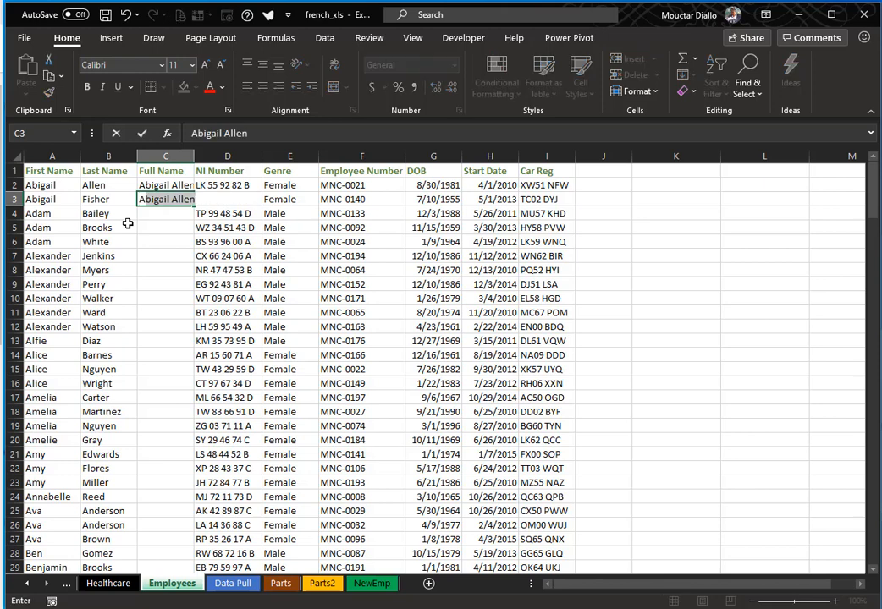
{"action": "type", "text": "bigai"}
{"action": "key", "text": "BackSpace"}
{"action": "key", "text": "BackSpace"}
{"action": "key", "text": "BackSpace"}
{"action": "key", "text": "BackSpace"}
{"action": "key", "text": "BackSpace"}
{"action": "key", "text": "BackSpace"}
{"action": "key", "text": "BackSpace"}
{"action": "key", "text": "BackSpace"}
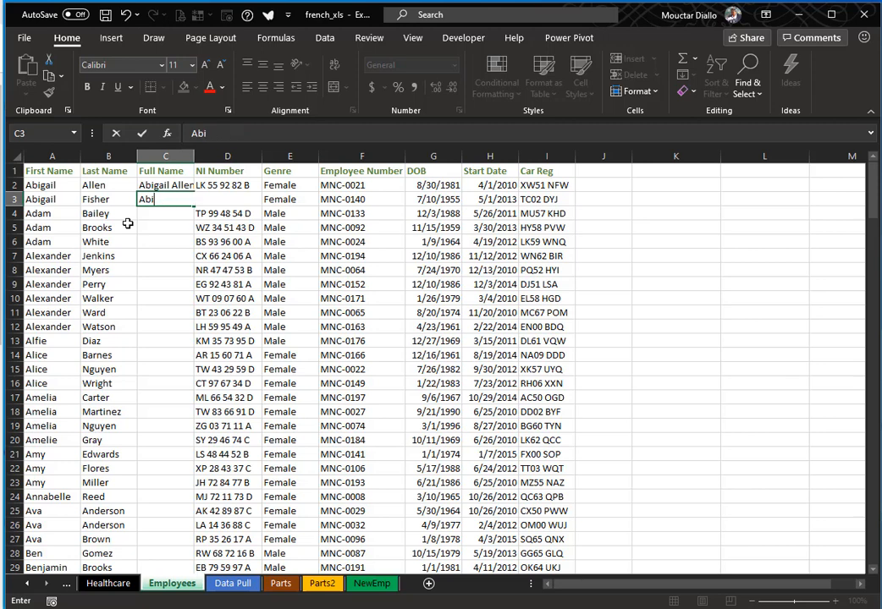
{"action": "key", "text": "BackSpace"}
{"action": "key", "text": "Escape"}
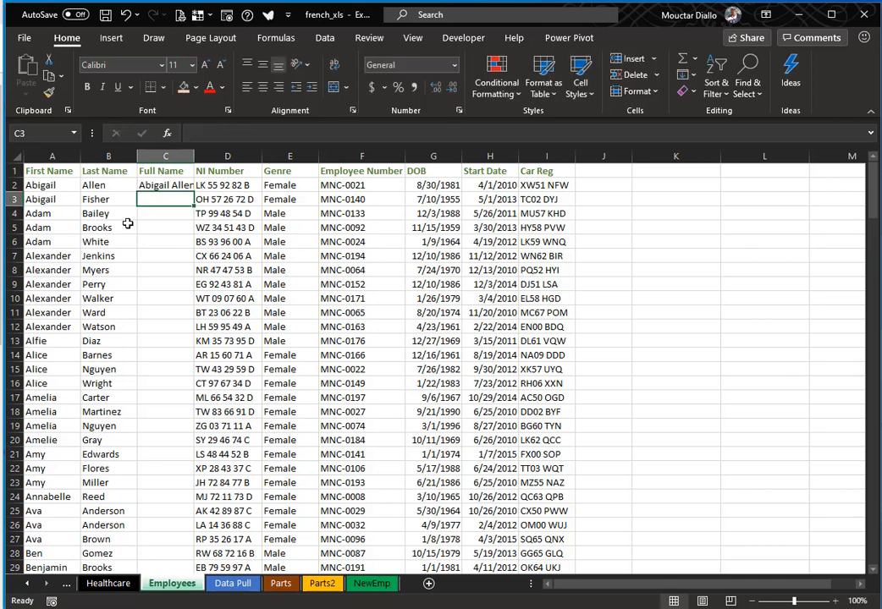
Flash Fill the rest of the Full Name column from C3 and autofit column C's width
{"action": "key", "text": "ctrl+e"}
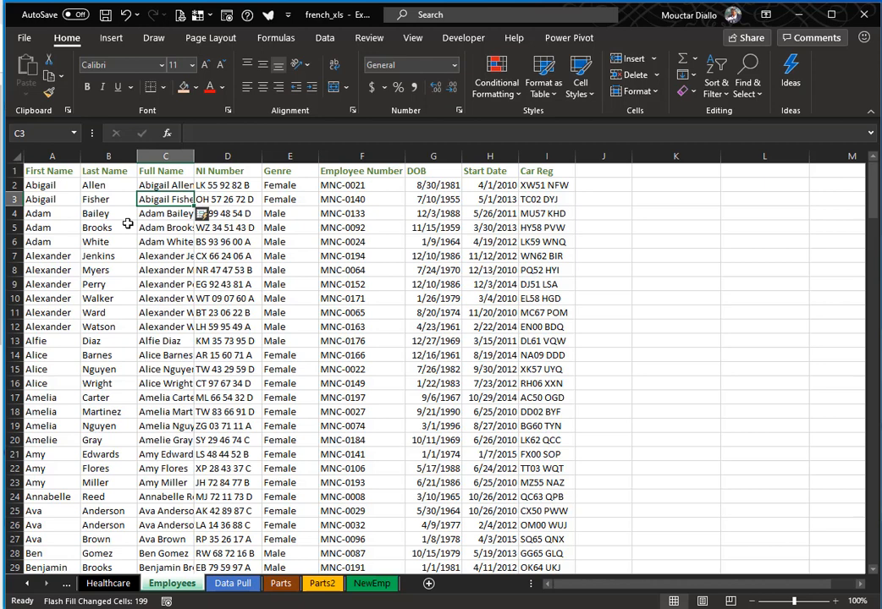
{"action": "double_click", "coordinate": [194, 159]}
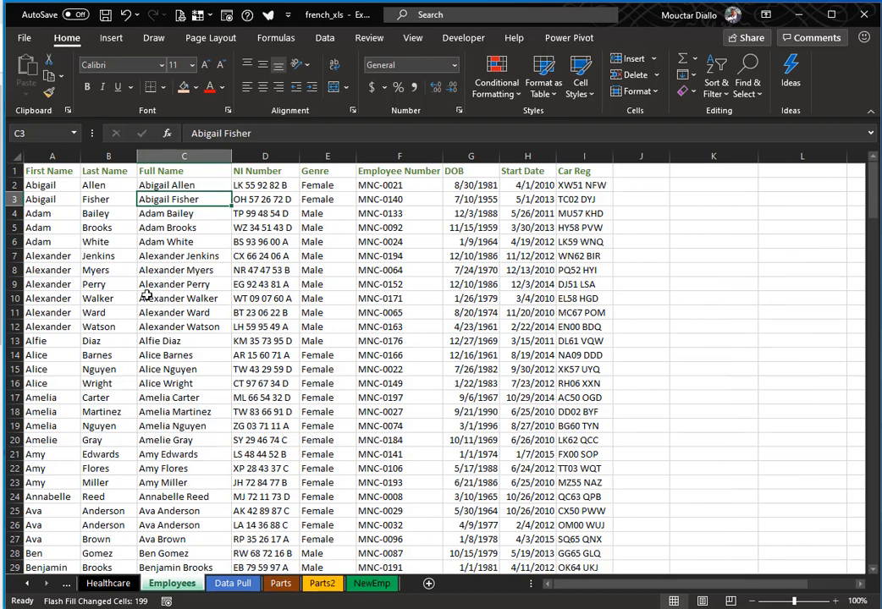
{"action": "mouse_move", "coordinate": [875, 214]}
{"action": "left_mouse_down"}
{"action": "mouse_move", "coordinate": [854, 417]}
{"action": "mouse_move", "coordinate": [873, 578]}
{"action": "mouse_move", "coordinate": [872, 226]}
{"action": "left_mouse_up"}
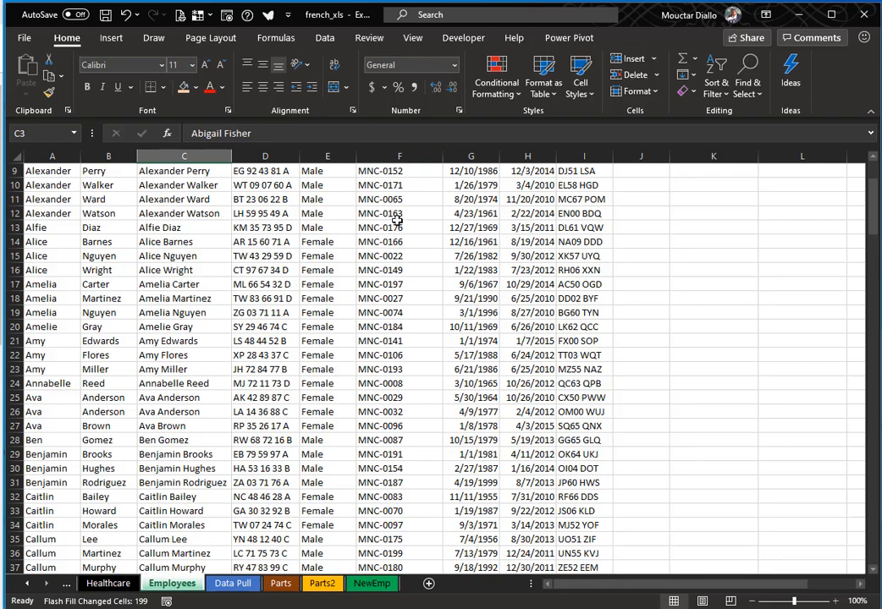
{"action": "left_click_drag", "start_coordinate": [871, 244], "coordinate": [867, 174]}
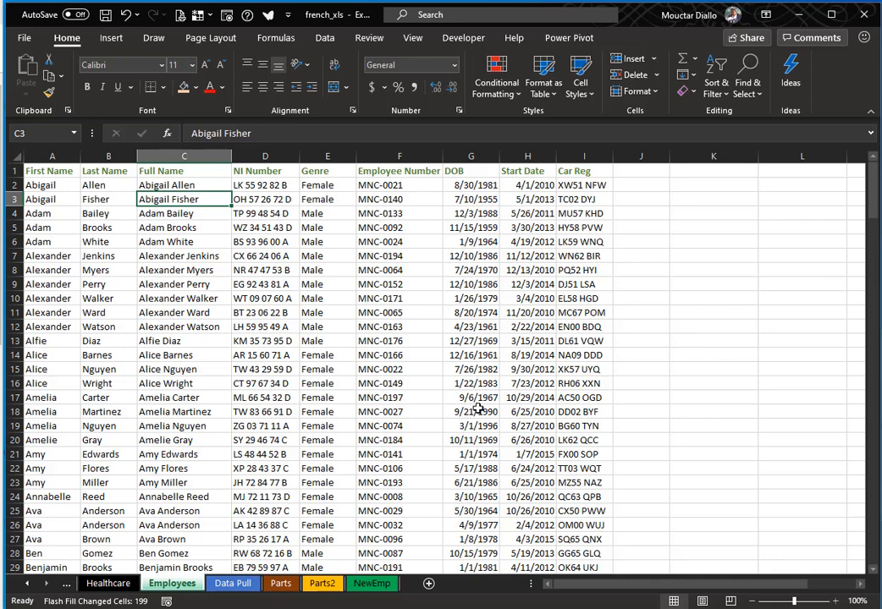
Enter the label "Employee Number" in A1 of the Data Pull sheet and widen column B to roughly column A's width
{"action": "left_click", "coordinate": [234, 583]}
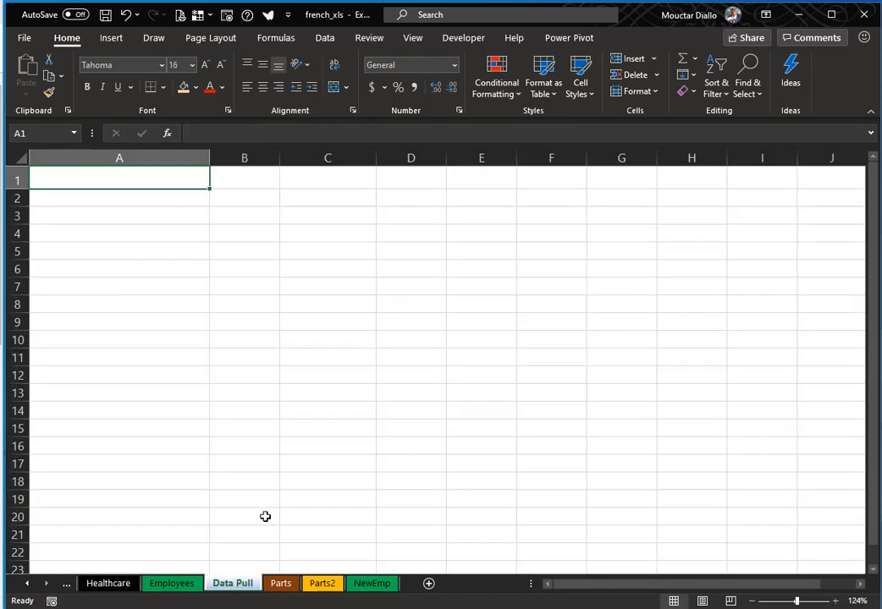
{"action": "left_click", "coordinate": [172, 584]}
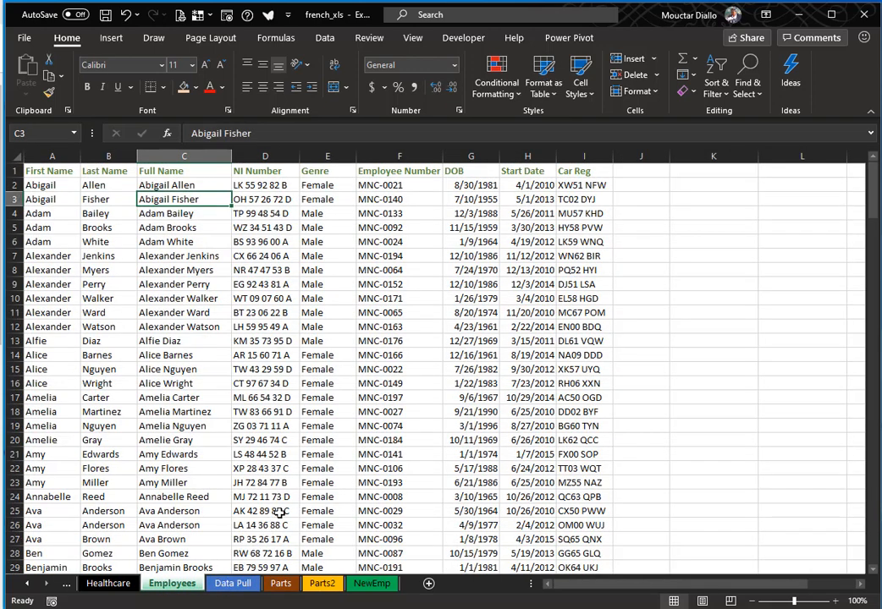
{"action": "left_click", "coordinate": [233, 584]}
{"action": "type", "text": "E"}
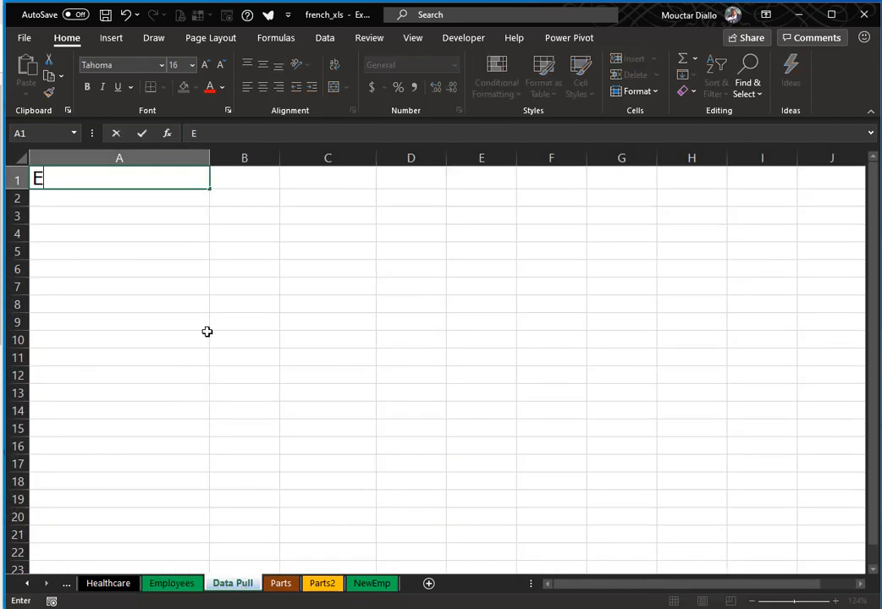
{"action": "type", "text": "mplo"}
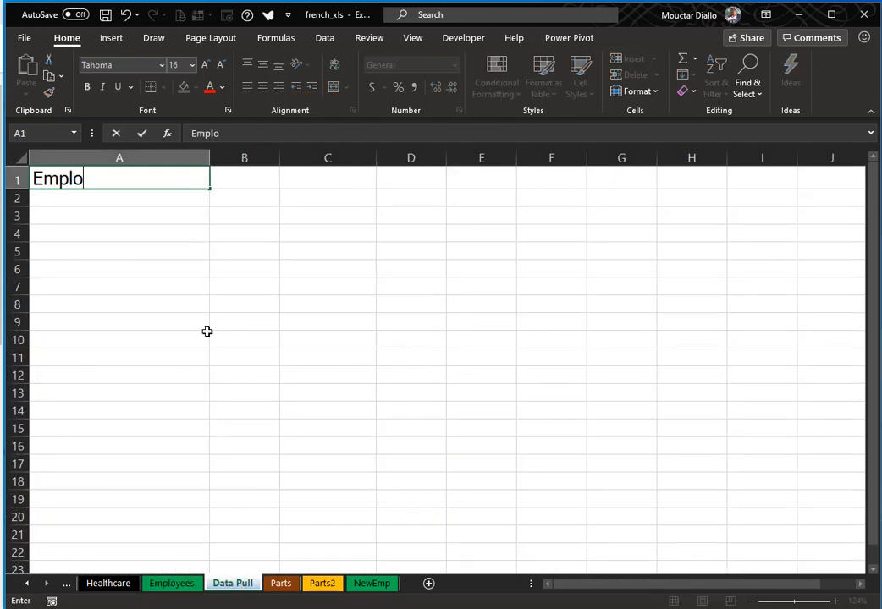
{"action": "type", "text": "yee Nu"}
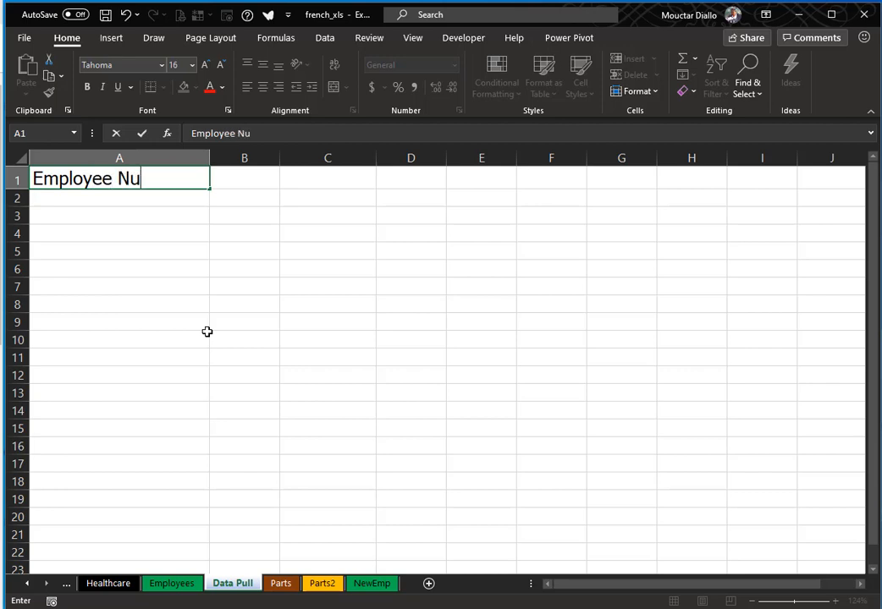
{"action": "type", "text": "mber"}
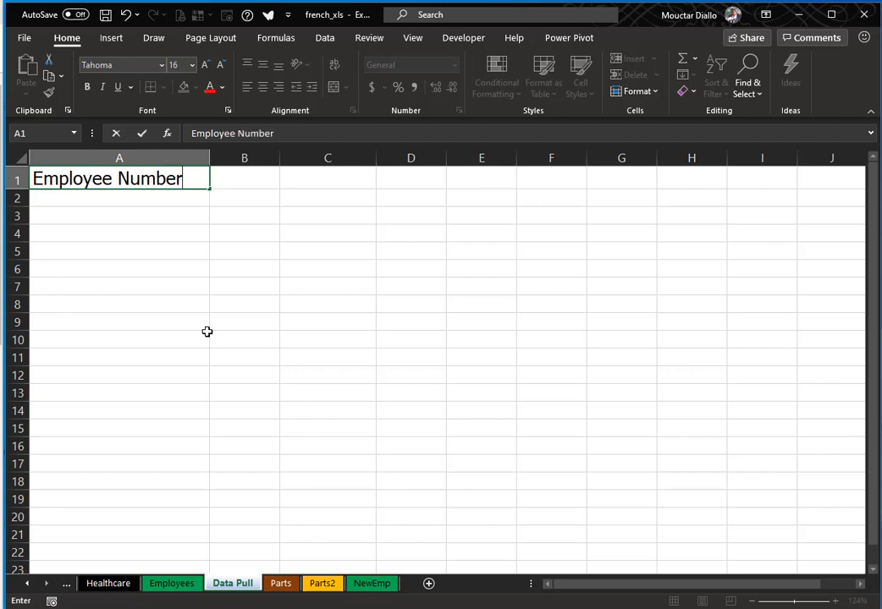
{"action": "key", "text": "Tab"}
{"action": "left_click_drag", "start_coordinate": [279, 157], "coordinate": [378, 160]}
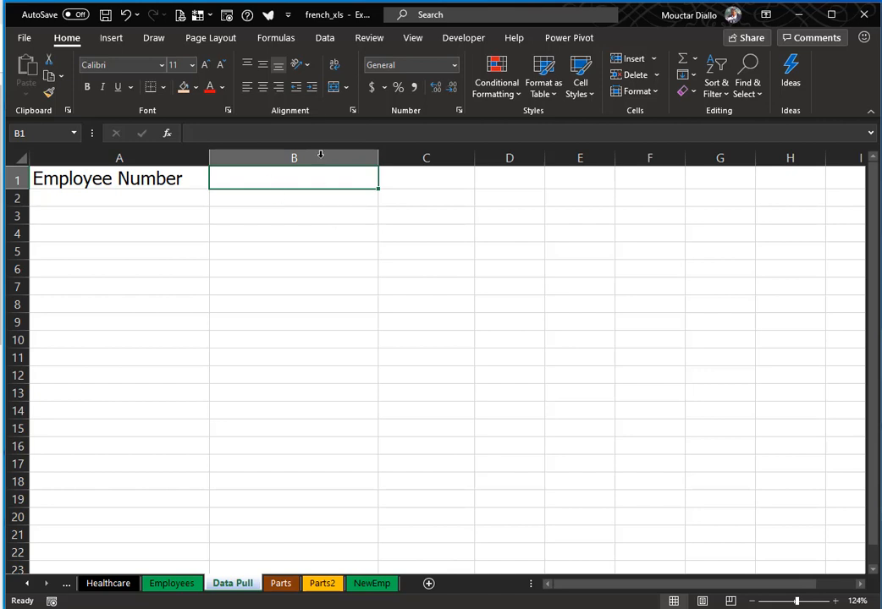
Set up a data validation rule for cell B1 that allows values from a List
{"action": "left_click", "coordinate": [323, 37]}
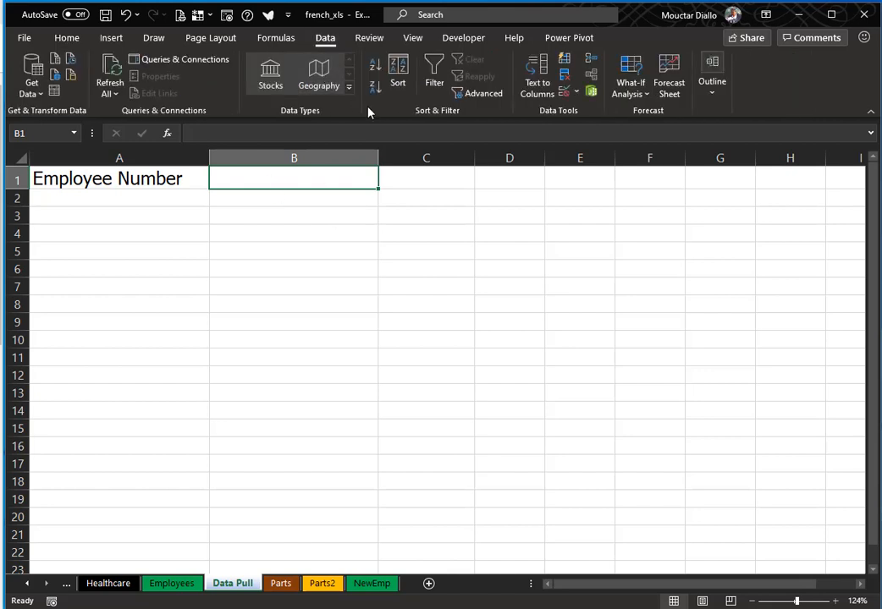
{"action": "left_click", "coordinate": [575, 91]}
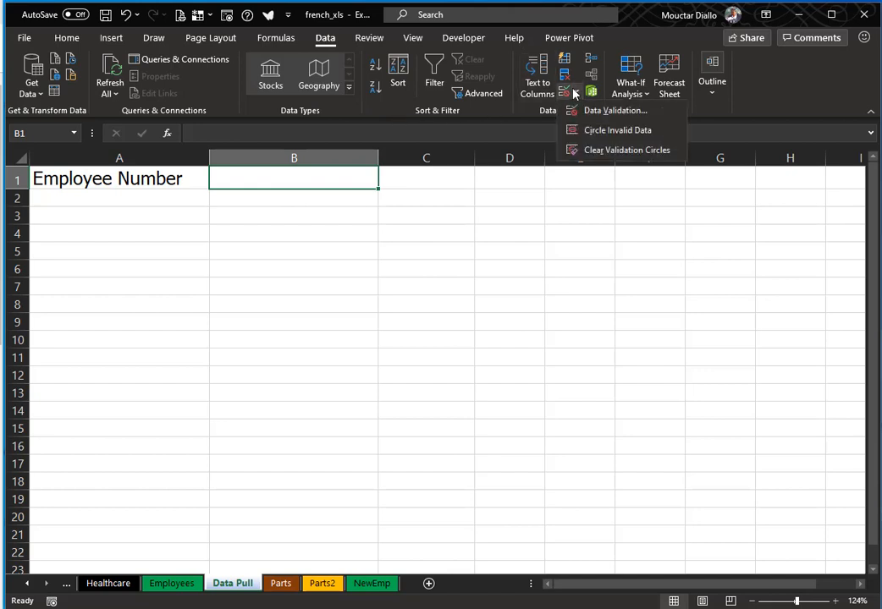
{"action": "left_click", "coordinate": [609, 110]}
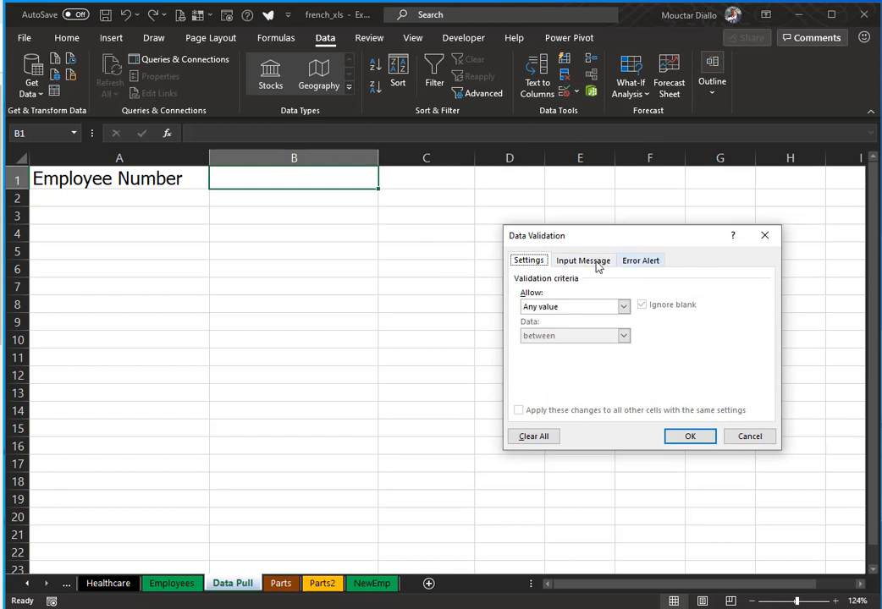
{"action": "left_click", "coordinate": [623, 306]}
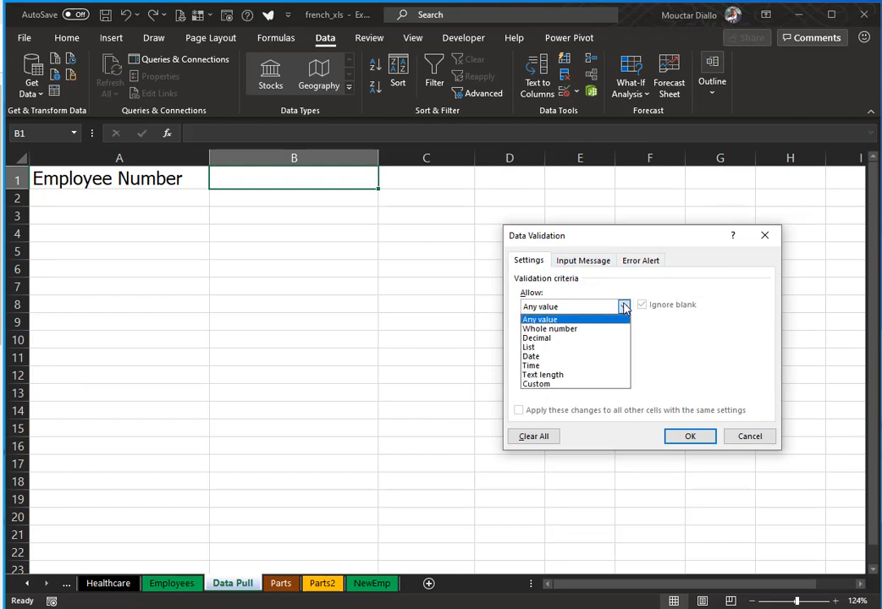
{"action": "left_click", "coordinate": [548, 347]}
Set the list source to =Employees!$F$2:$F$201 and apply the validation to B1
{"action": "left_click", "coordinate": [706, 365]}
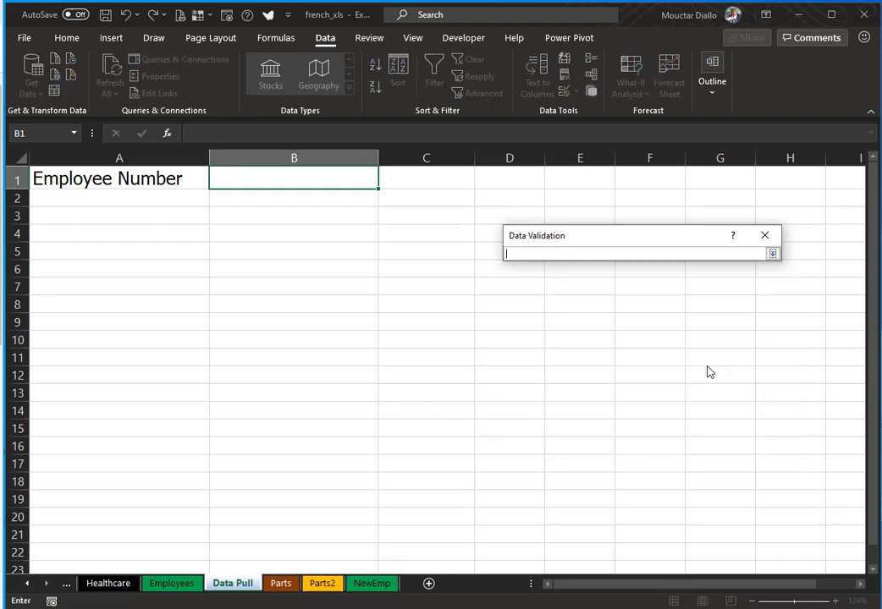
{"action": "left_click", "coordinate": [171, 584]}
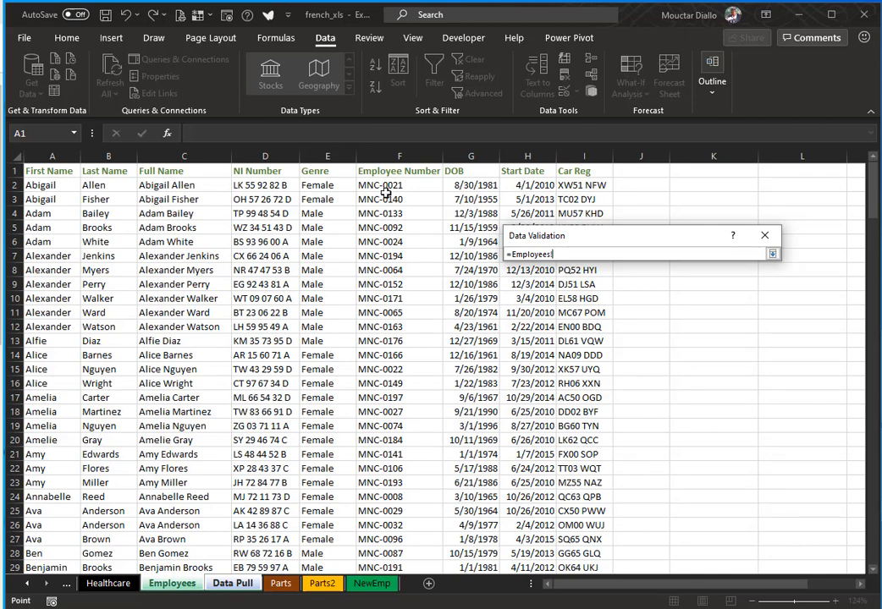
{"action": "left_click", "coordinate": [382, 185]}
{"action": "type", "text": ":$F$201"}
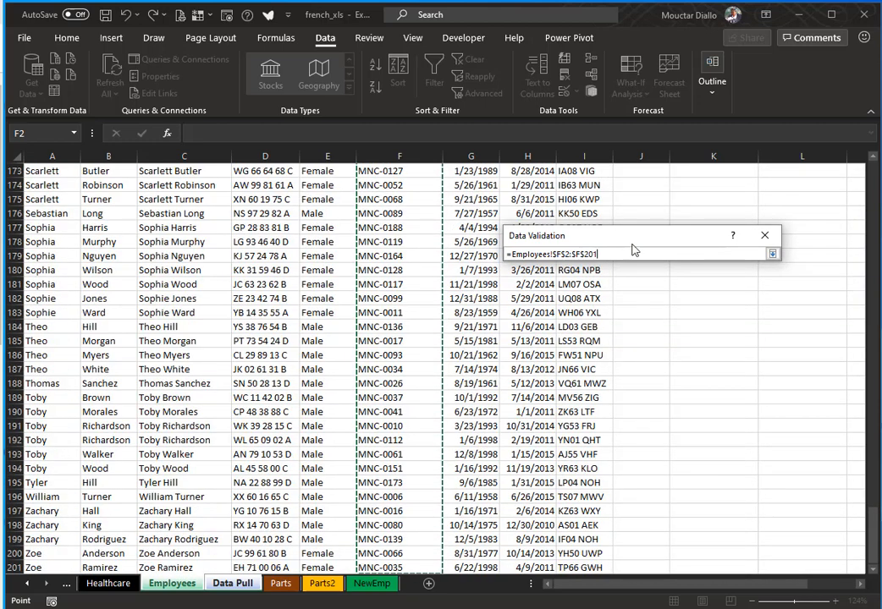
{"action": "left_click", "coordinate": [571, 253]}
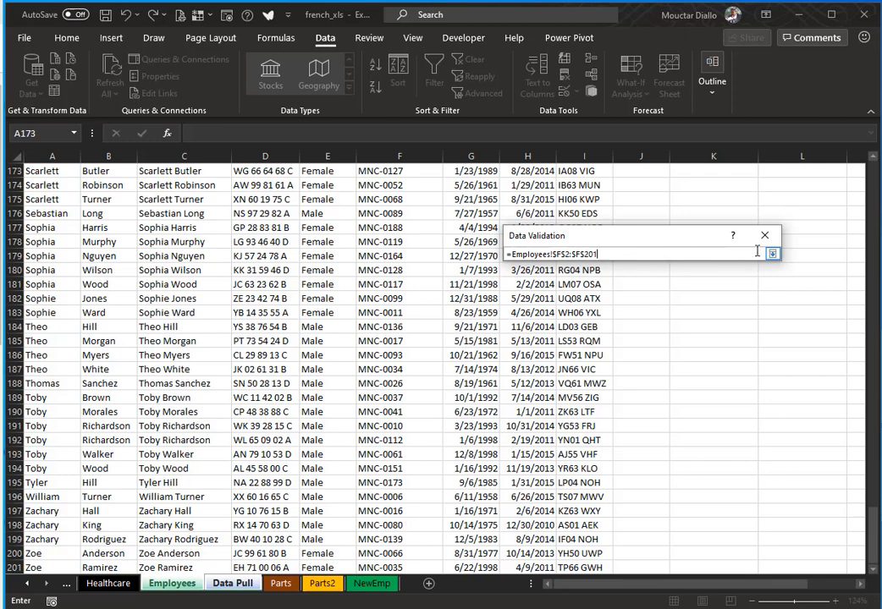
{"action": "left_click", "coordinate": [771, 254]}
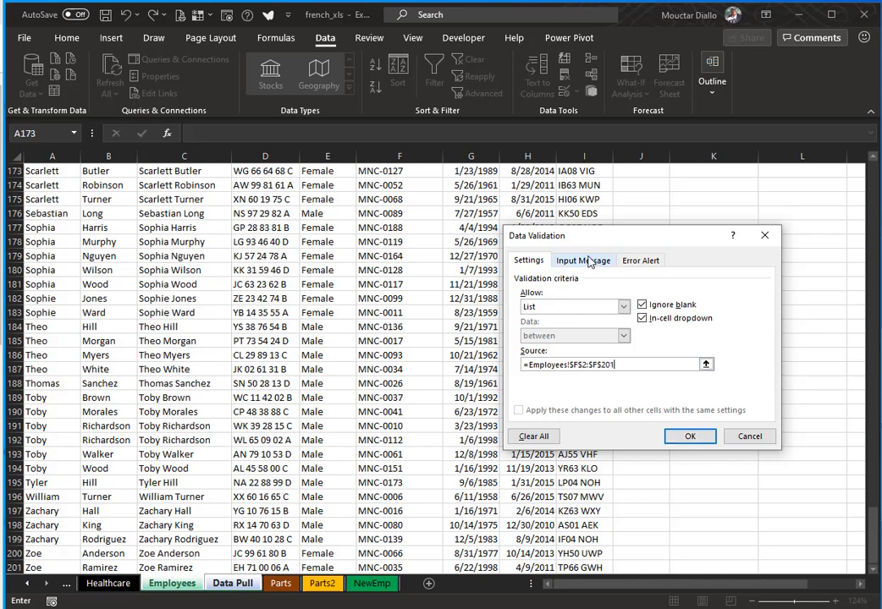
{"action": "left_click", "coordinate": [689, 436]}
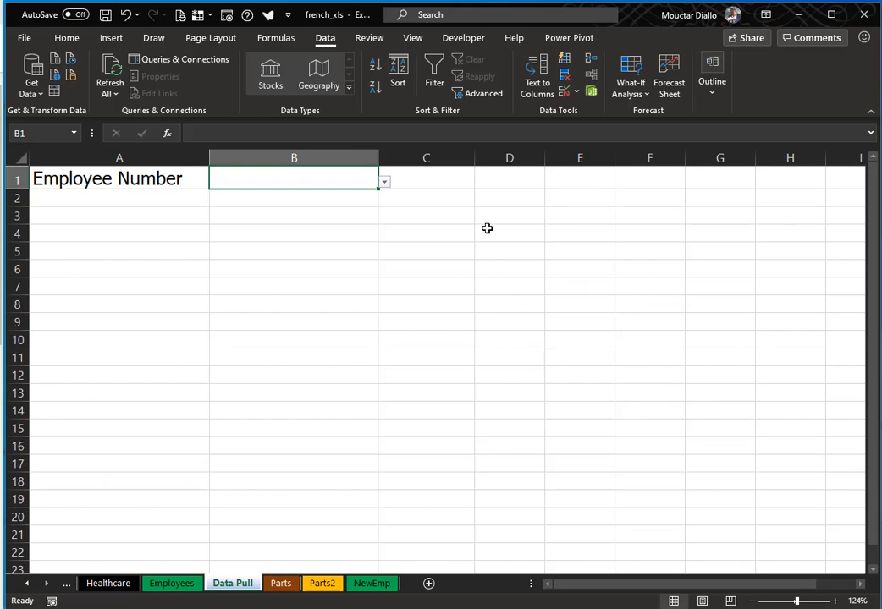
Choose the fourth employee number from B1's drop-down list and set the cell's font size to 20
{"action": "left_click", "coordinate": [384, 184]}
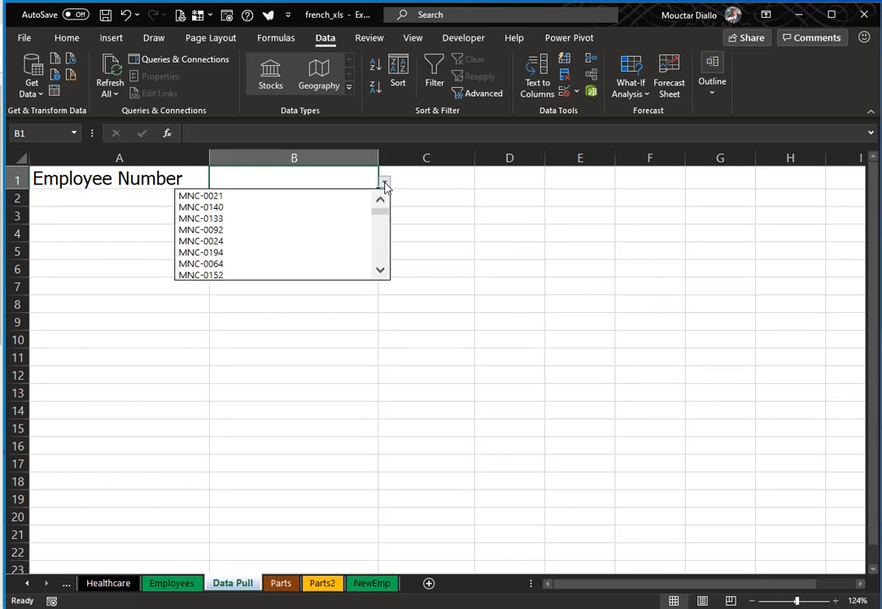
{"action": "left_click", "coordinate": [194, 230]}
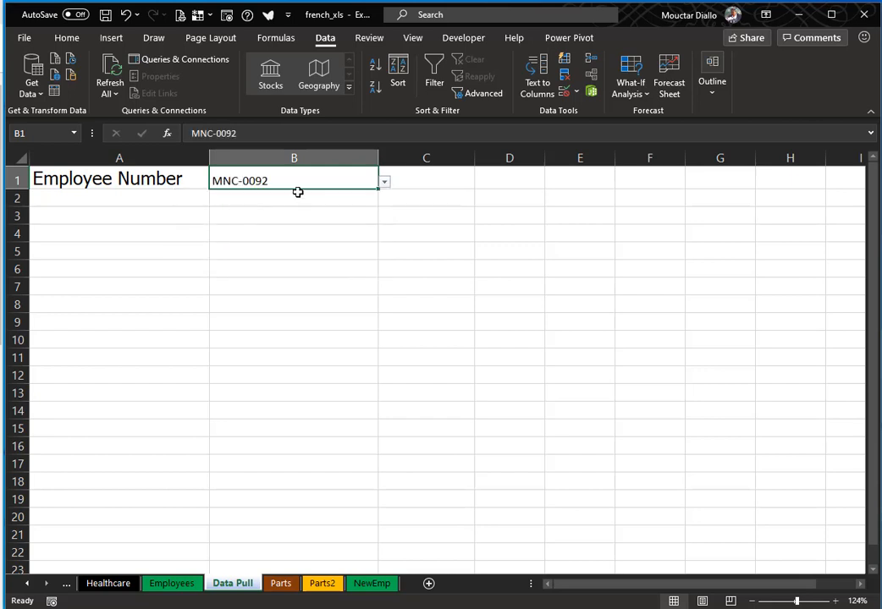
{"action": "left_click", "coordinate": [67, 37]}
{"action": "left_click", "coordinate": [192, 65]}
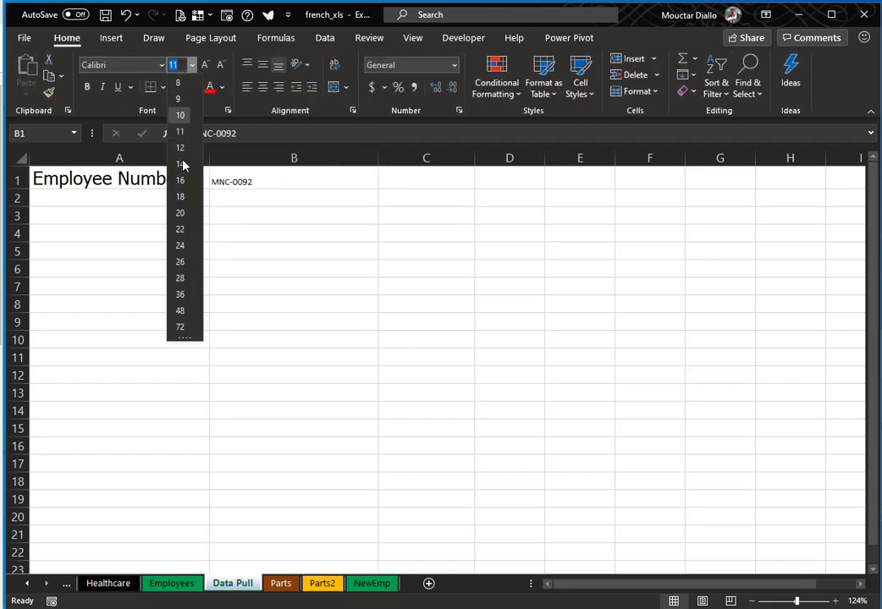
{"action": "left_click", "coordinate": [180, 213]}
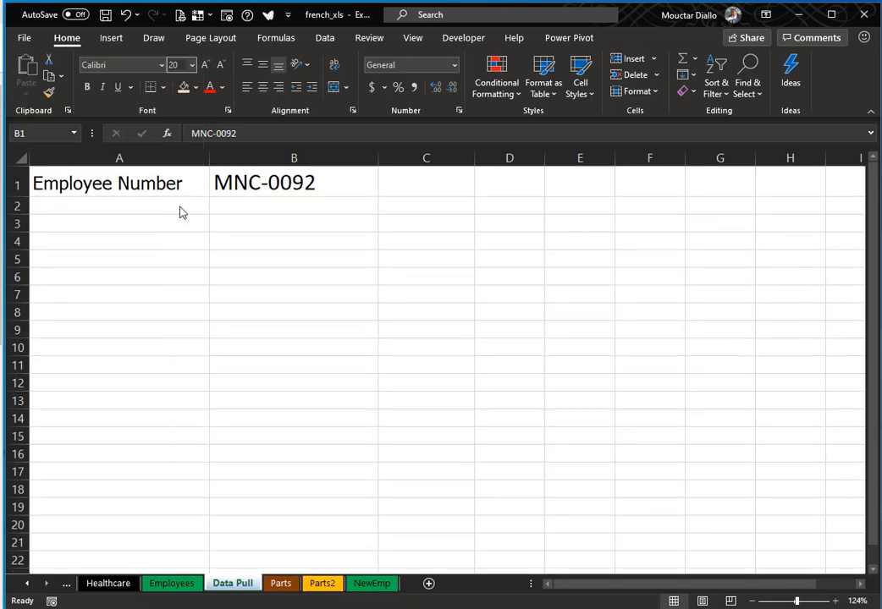
Fill cell B1 with the light orange colour
{"action": "left_click", "coordinate": [247, 212]}
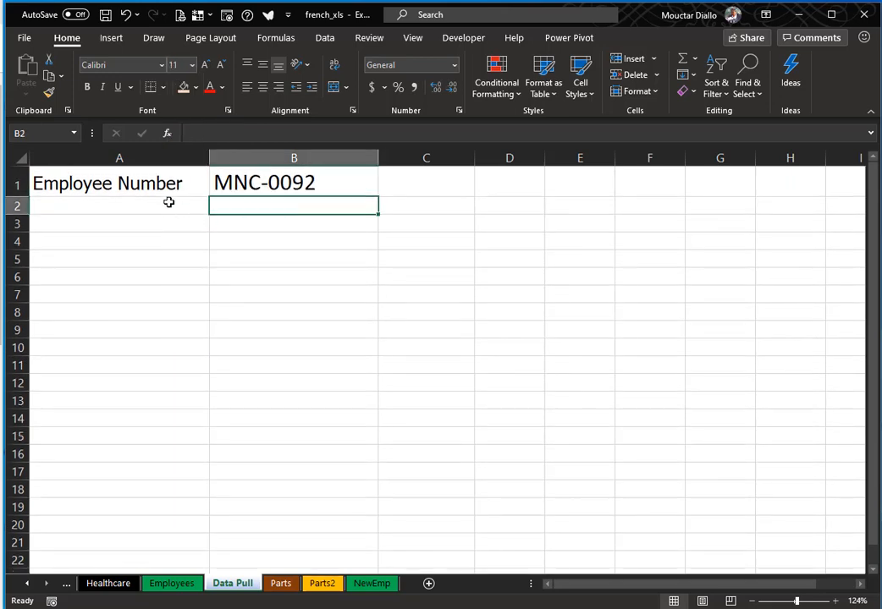
{"action": "left_click", "coordinate": [229, 181]}
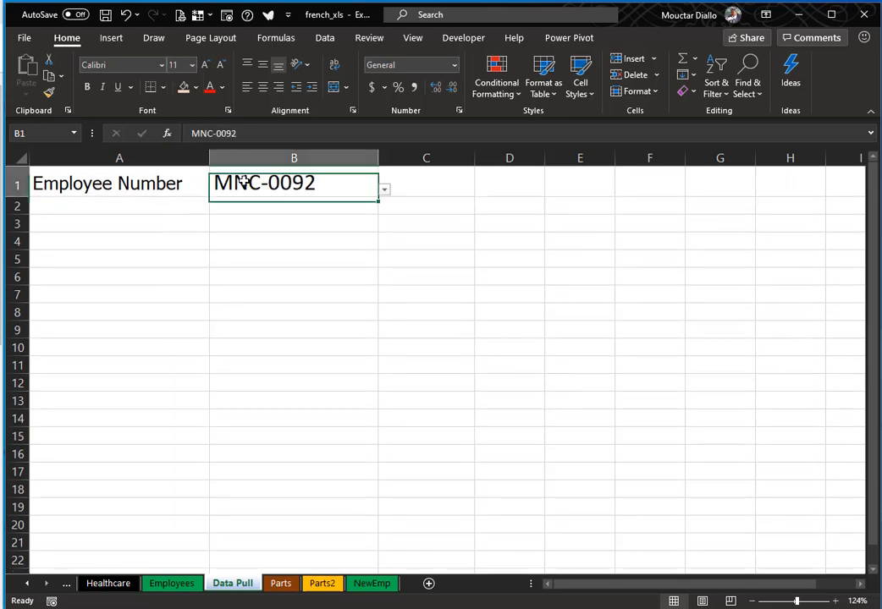
{"action": "left_click", "coordinate": [183, 86]}
{"action": "left_click", "coordinate": [98, 194]}
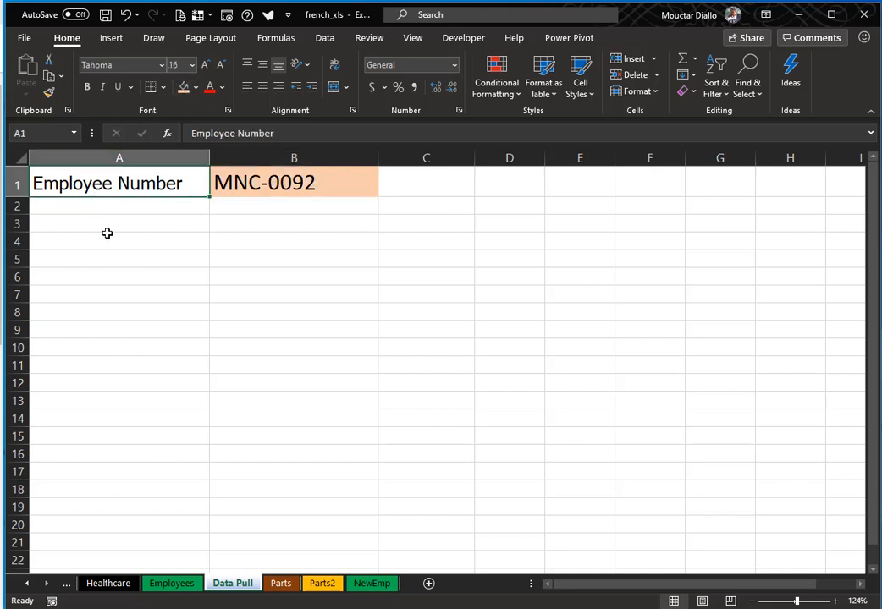
{"action": "left_click", "coordinate": [288, 184]}
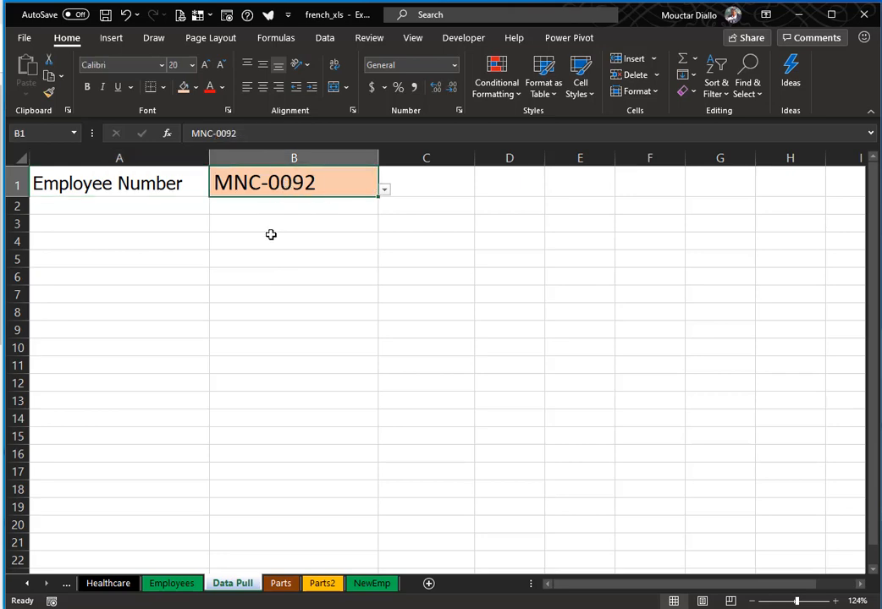
Review the employee columns from the top of the Employees sheet and return to the Data Pull sheet
{"action": "left_click", "coordinate": [173, 584]}
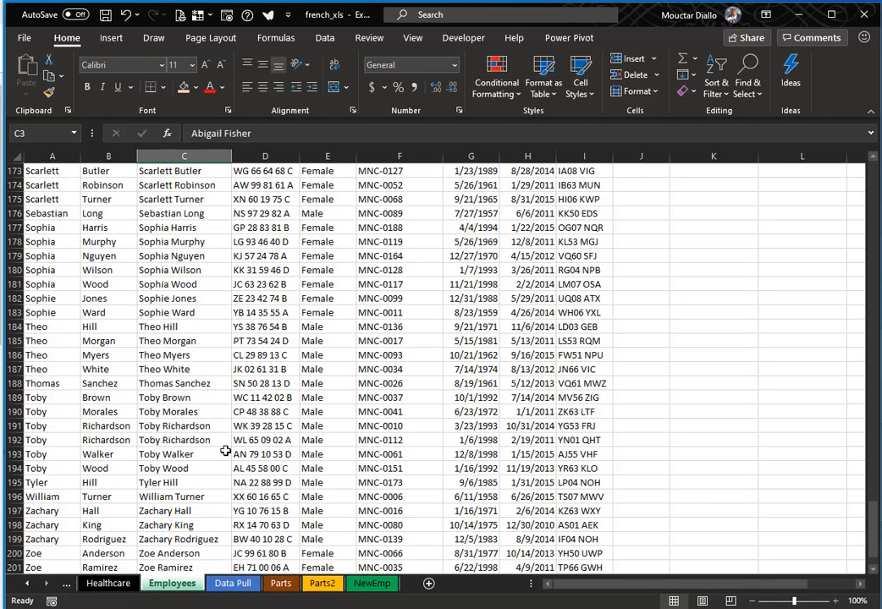
{"action": "left_click_drag", "start_coordinate": [870, 518], "coordinate": [875, 154]}
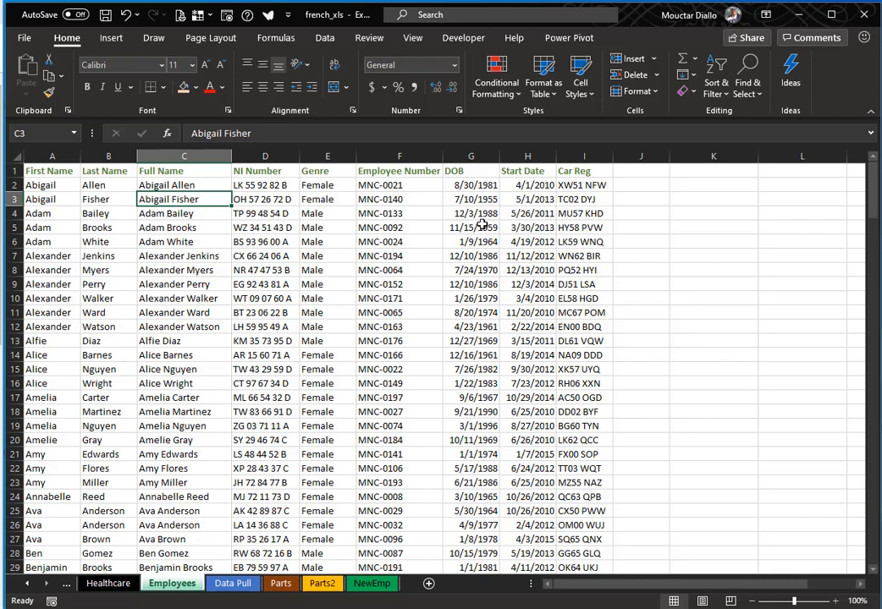
{"action": "left_click", "coordinate": [233, 584]}
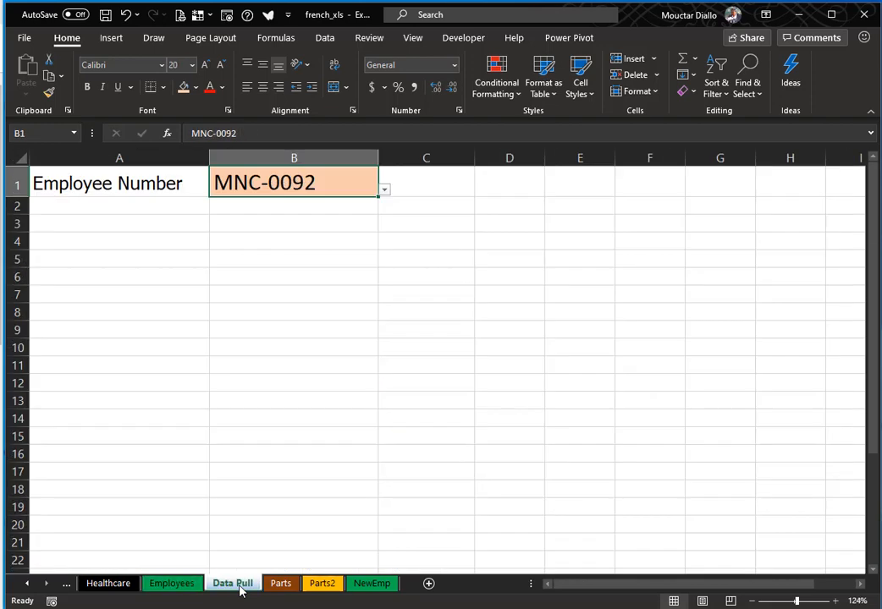
{"action": "left_click", "coordinate": [263, 211]}
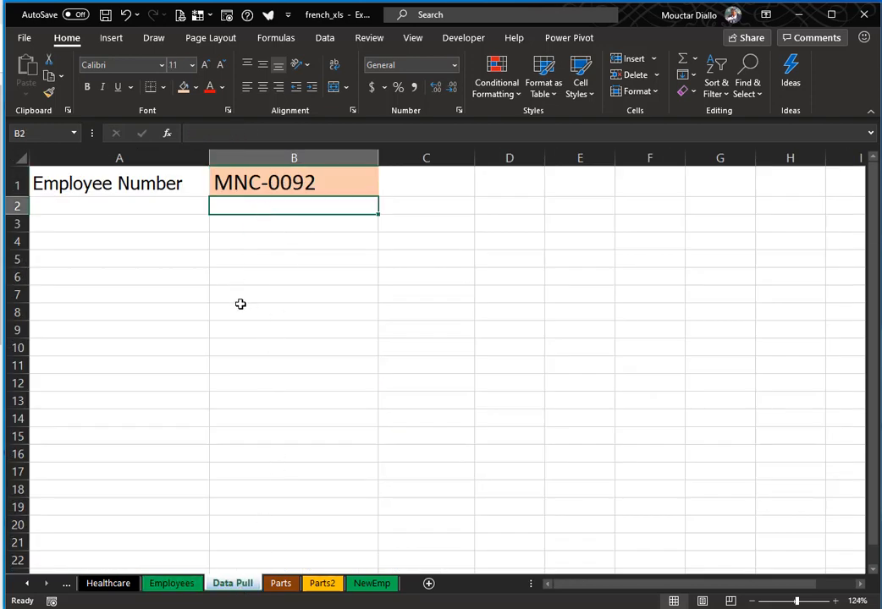
Start an XLOOKUP formula in A4 of the Data Pull sheet with B1 as the lookup value
{"action": "left_click", "coordinate": [122, 240]}
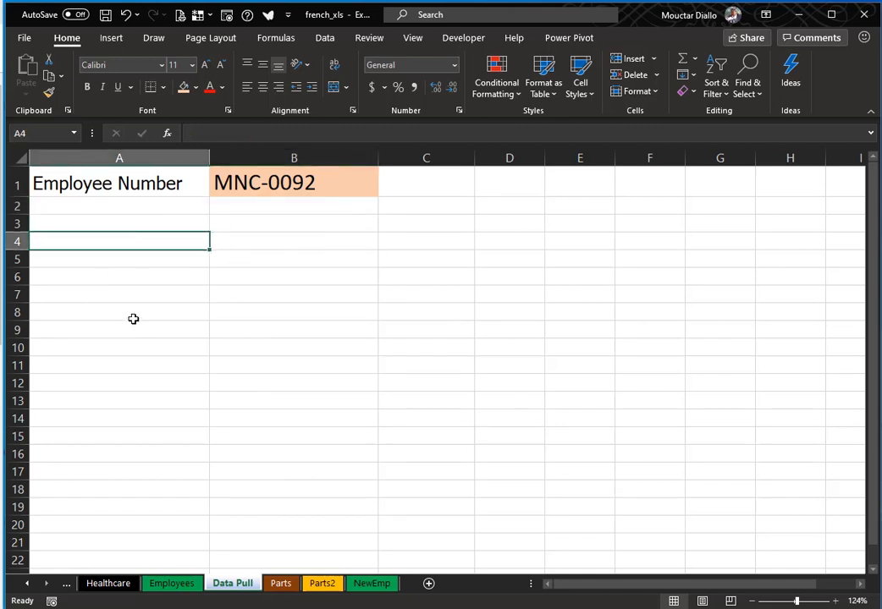
{"action": "type", "text": "=xl"}
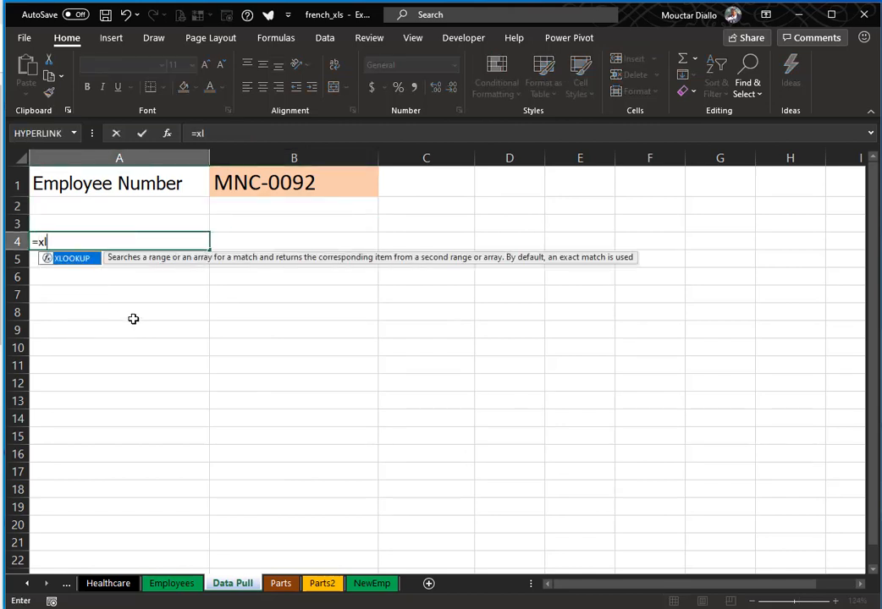
{"action": "key", "text": "Tab"}
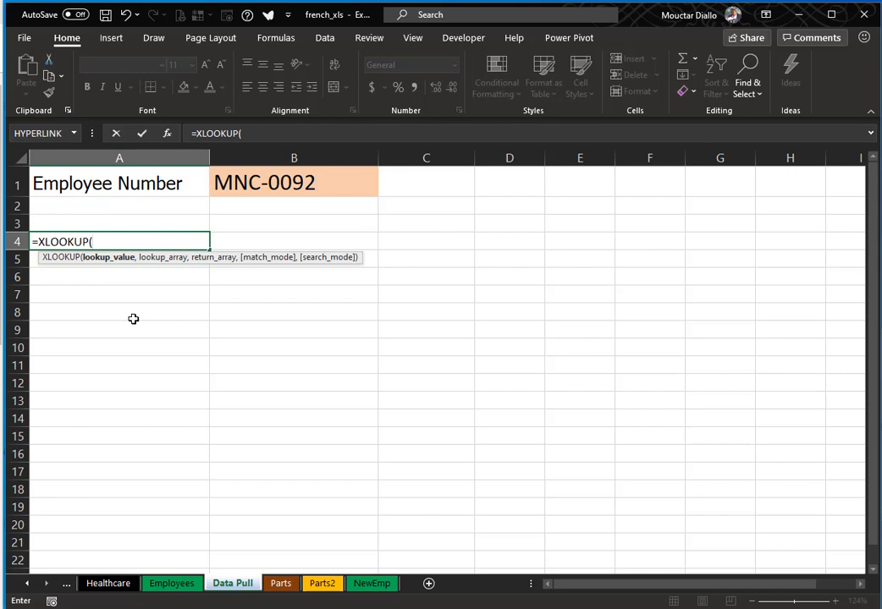
{"action": "left_click", "coordinate": [289, 181]}
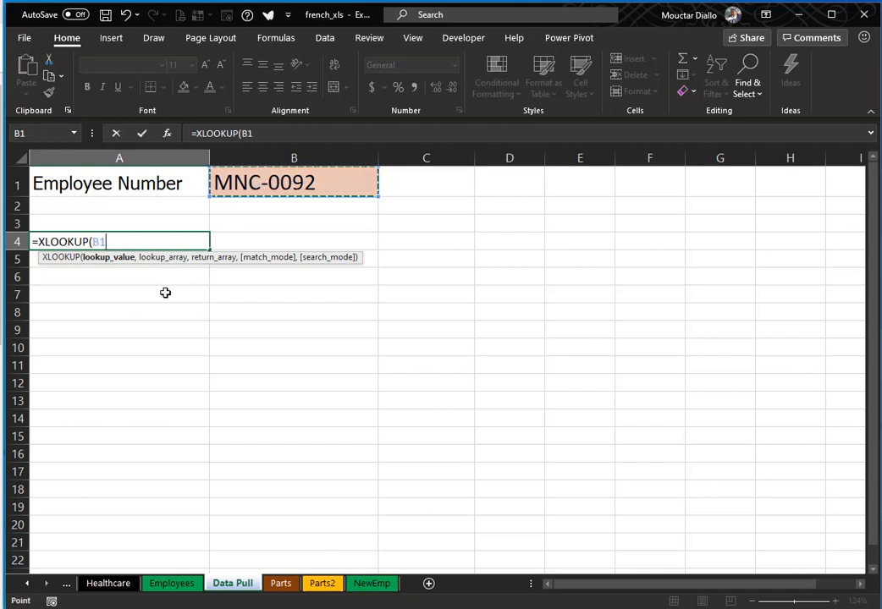
{"action": "type", "text": ","}
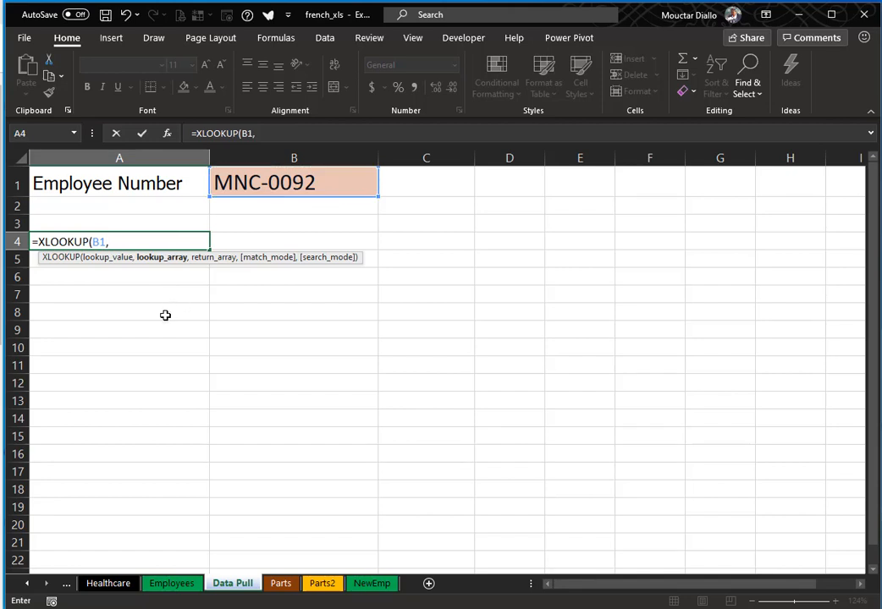
Set the XLOOKUP lookup array to the absolute range Employees!$F$2:$F$201
{"action": "left_click", "coordinate": [175, 584]}
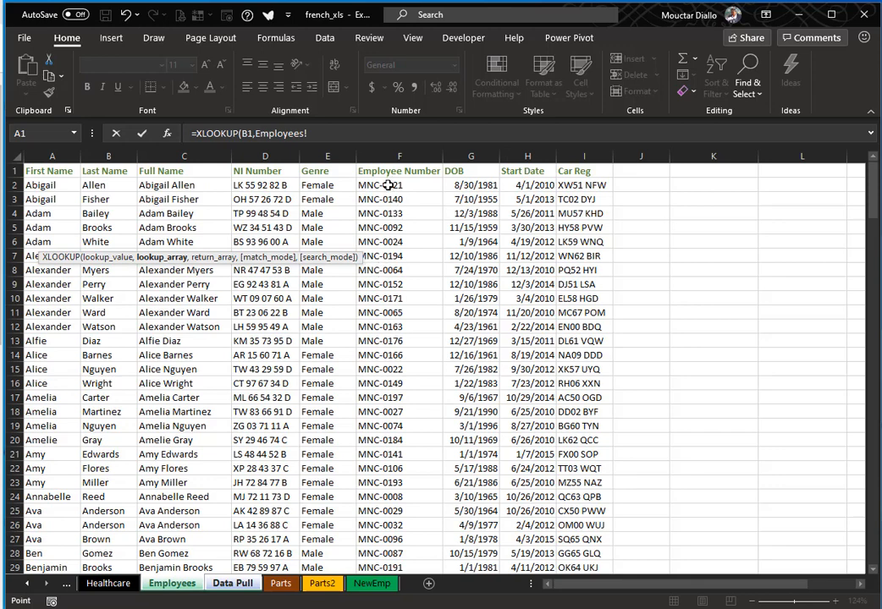
{"action": "left_click", "coordinate": [388, 184]}
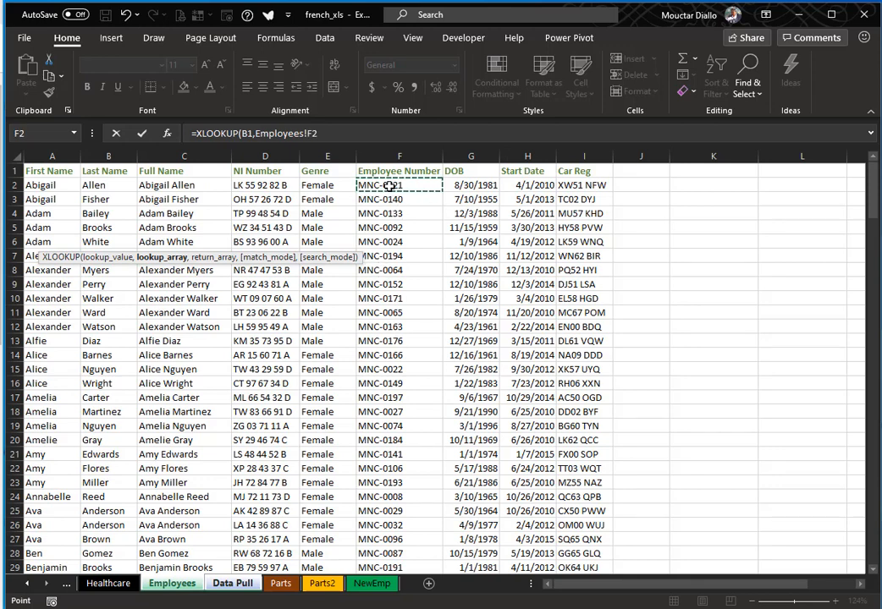
{"action": "key", "text": "ctrl+shift+Down"}
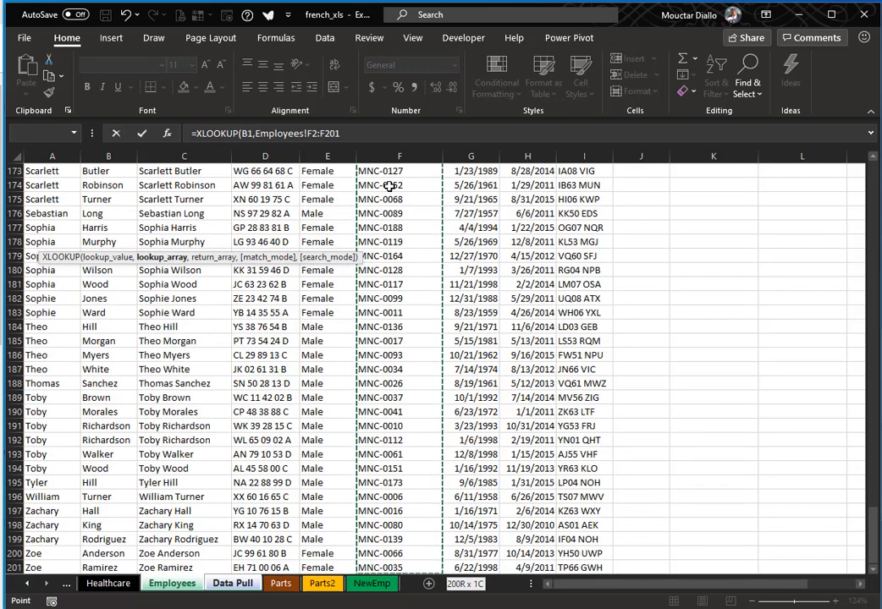
{"action": "key", "text": "F4"}
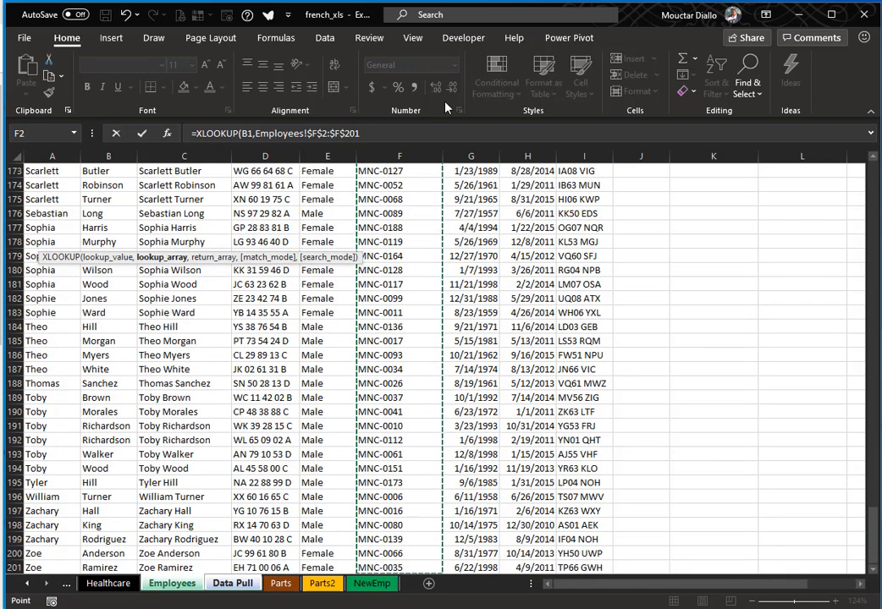
{"action": "left_click", "coordinate": [386, 136]}
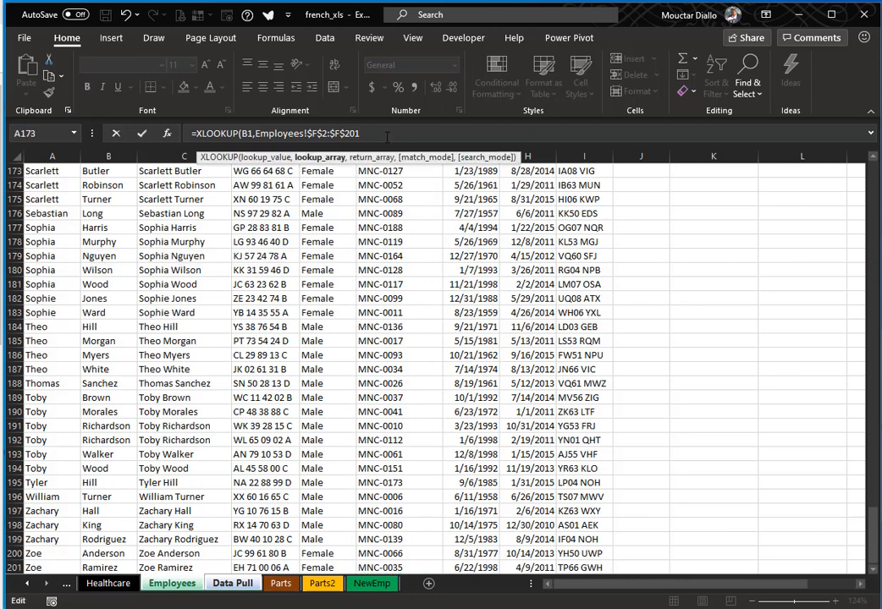
{"action": "type", "text": ","}
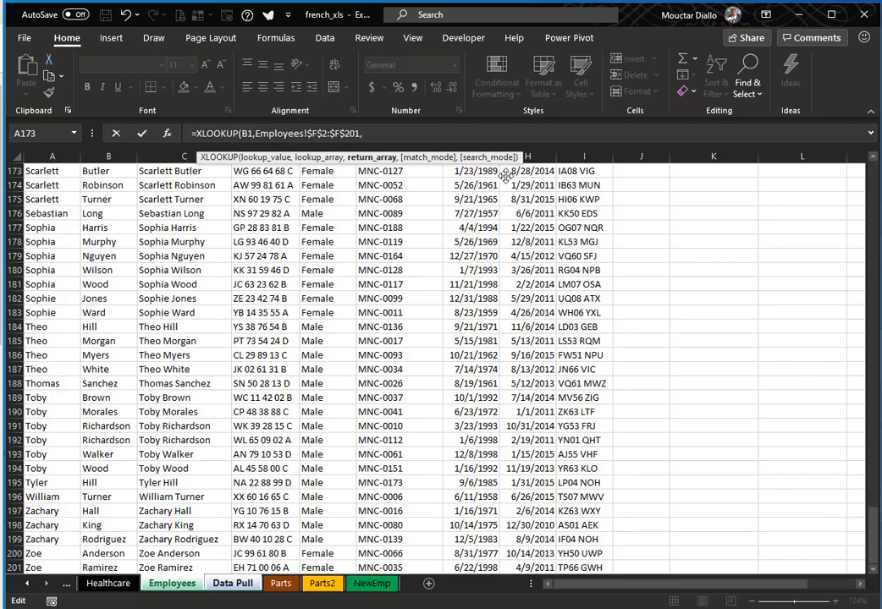
Set the XLOOKUP return array to Employees!$A$2:$I$201 with absolute references and enter the completed formula
{"action": "left_click_drag", "start_coordinate": [875, 518], "coordinate": [871, 179]}
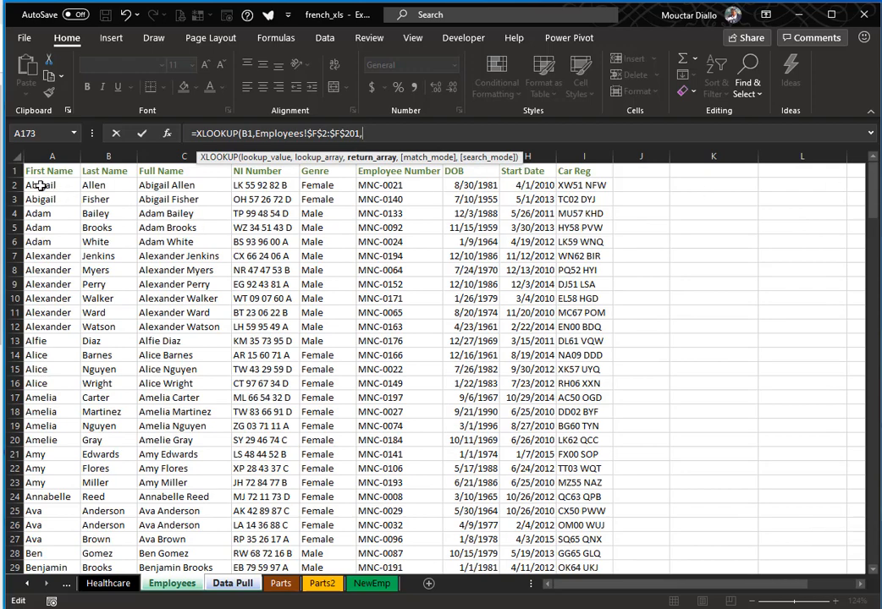
{"action": "left_click", "coordinate": [39, 186]}
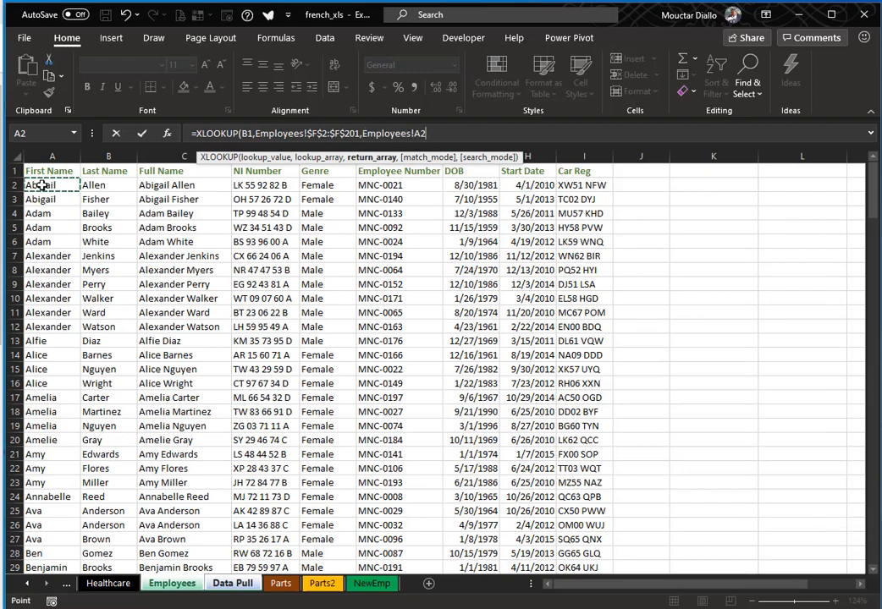
{"action": "left_click_drag", "start_coordinate": [875, 206], "coordinate": [875, 559]}
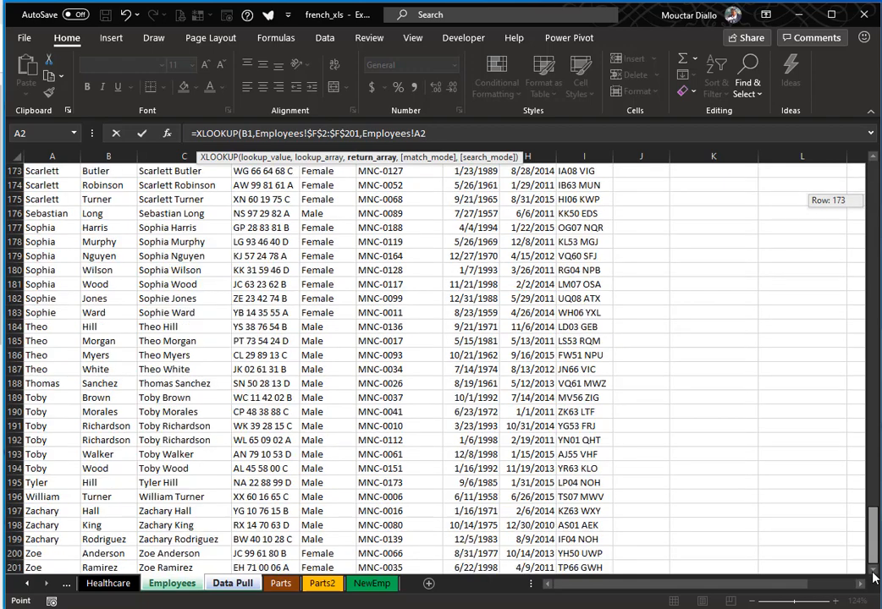
{"action": "left_click", "coordinate": [576, 567], "text": "shift"}
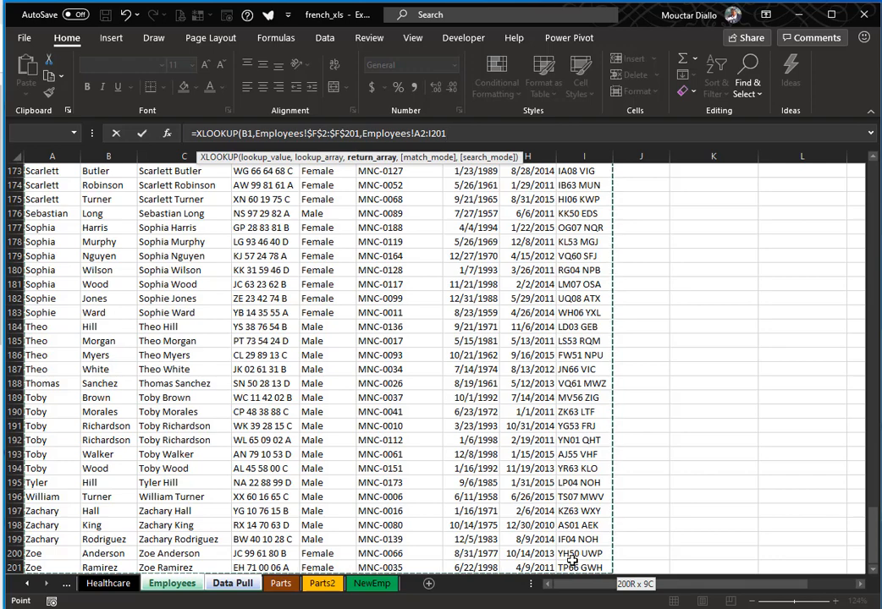
{"action": "key", "text": "F4"}
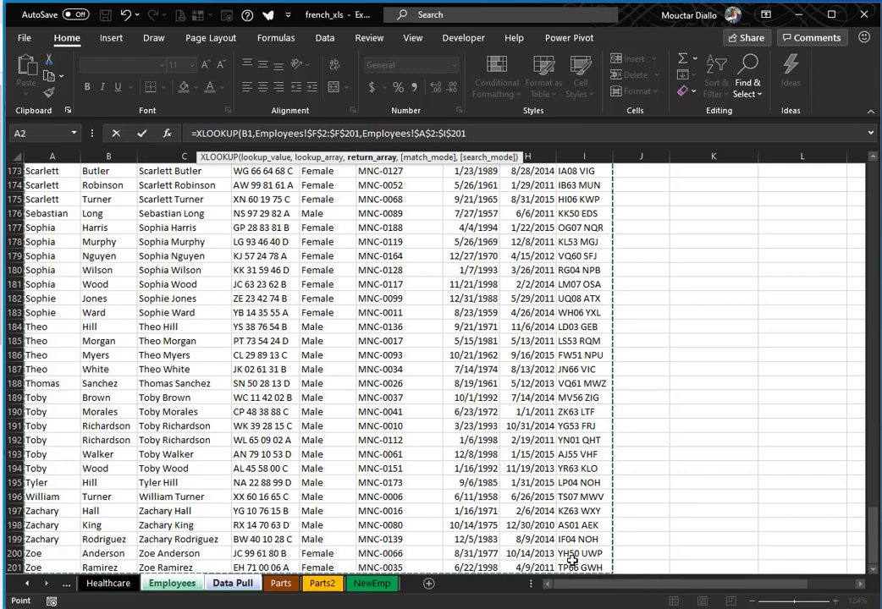
{"action": "type", "text": ")"}
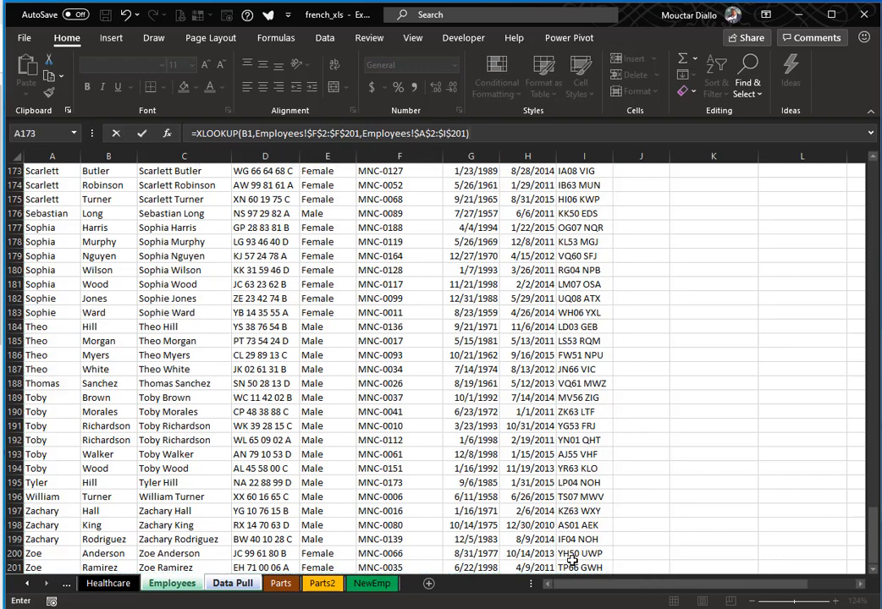
{"action": "key", "text": "Return"}
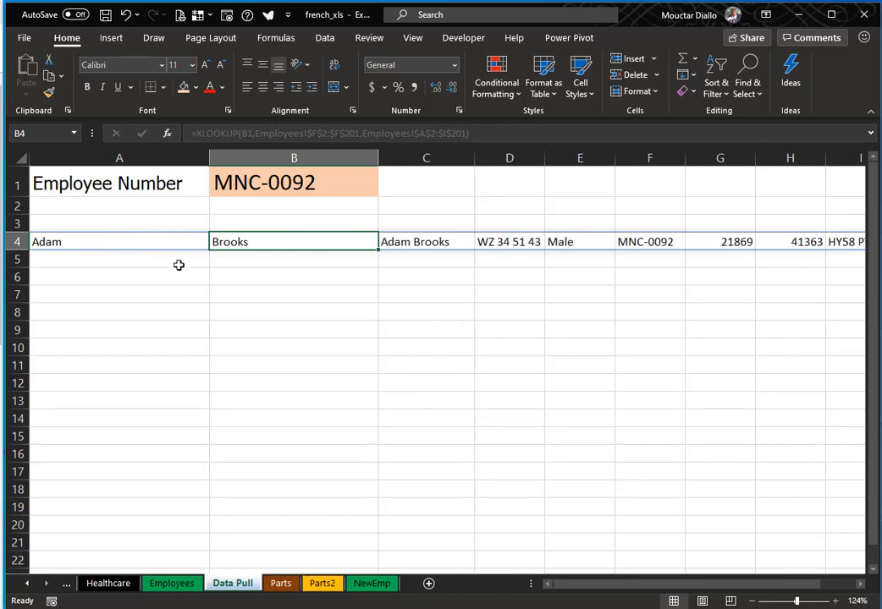
Inspect the XLOOKUP formula in A4 and its spilled cells B4 and C4
{"action": "left_click", "coordinate": [129, 238]}
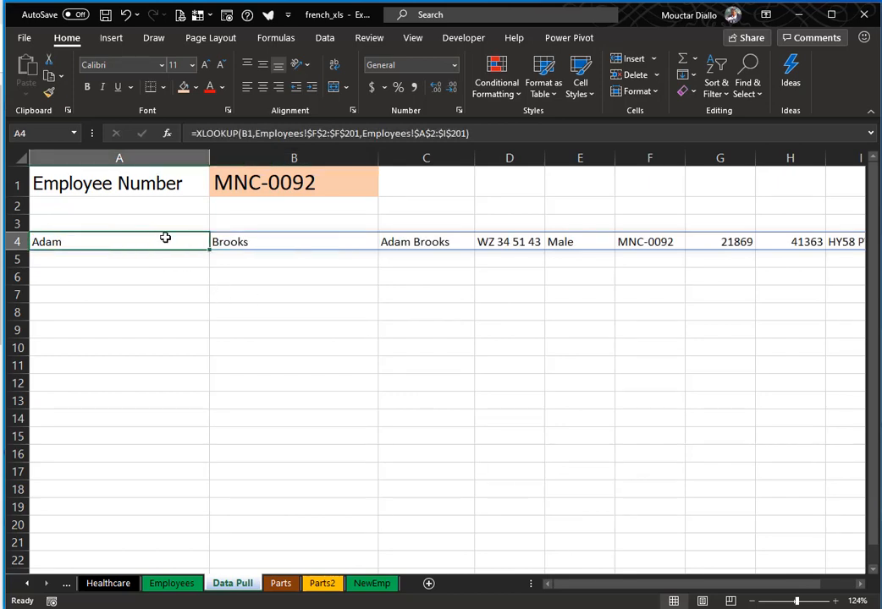
{"action": "left_click", "coordinate": [269, 245]}
{"action": "left_click", "coordinate": [413, 244]}
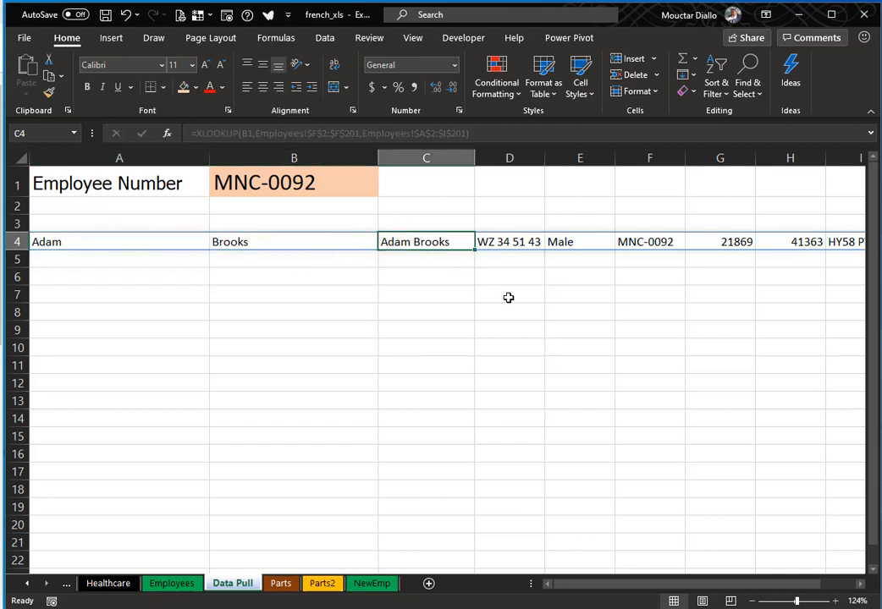
Autofit the widths of columns H, G, F and E on the Data Pull sheet
{"action": "double_click", "coordinate": [824, 159]}
{"action": "double_click", "coordinate": [755, 159]}
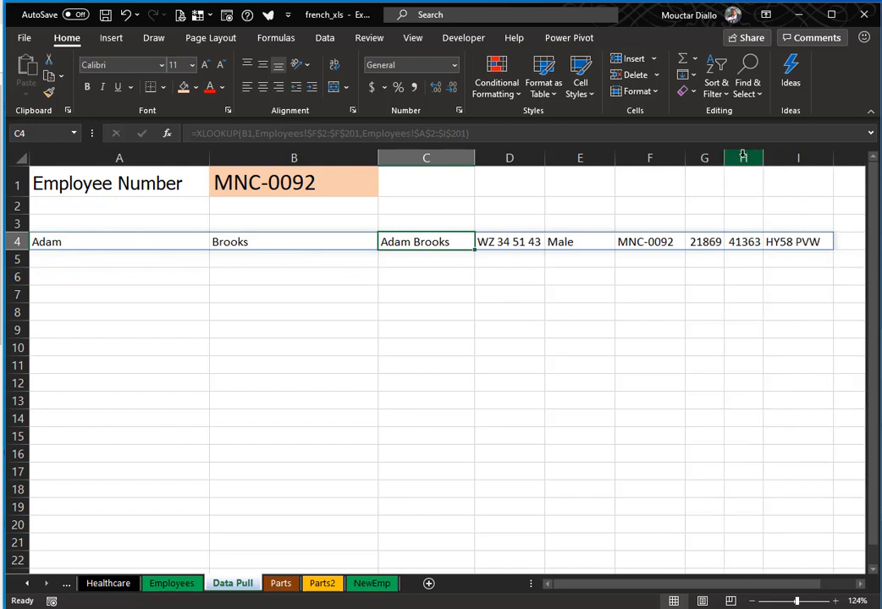
{"action": "double_click", "coordinate": [683, 158]}
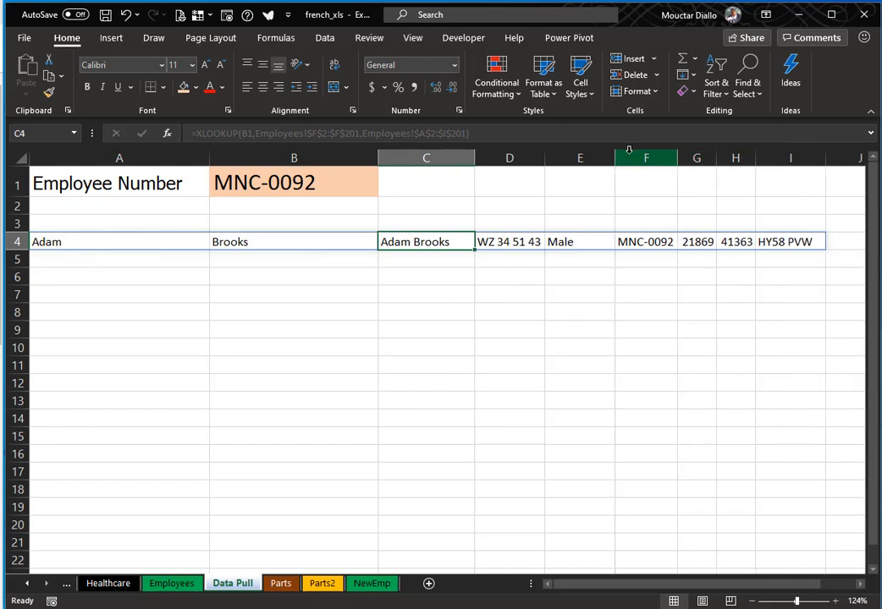
{"action": "double_click", "coordinate": [614, 158]}
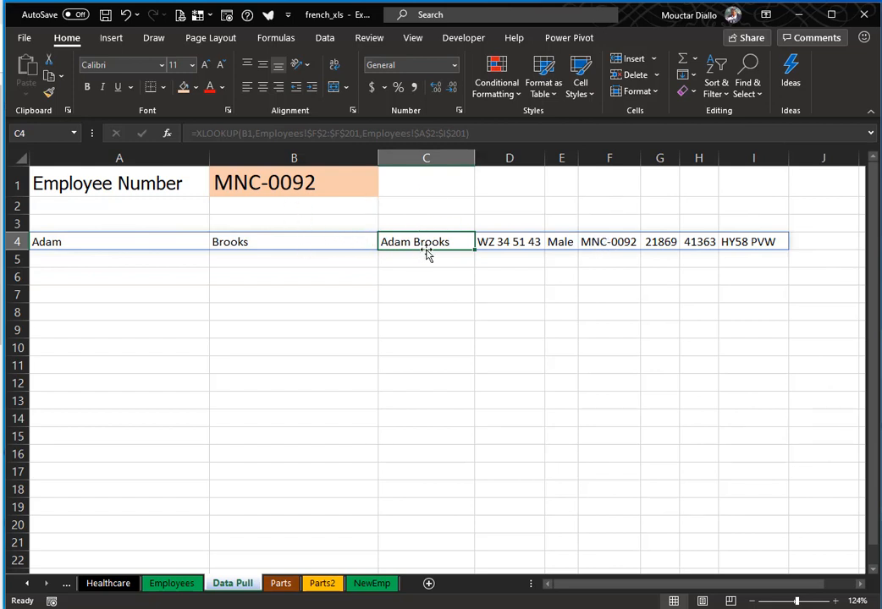
Test the record lookup by choosing two other employee numbers in turn from the drop-down list in B1
{"action": "left_click", "coordinate": [375, 190]}
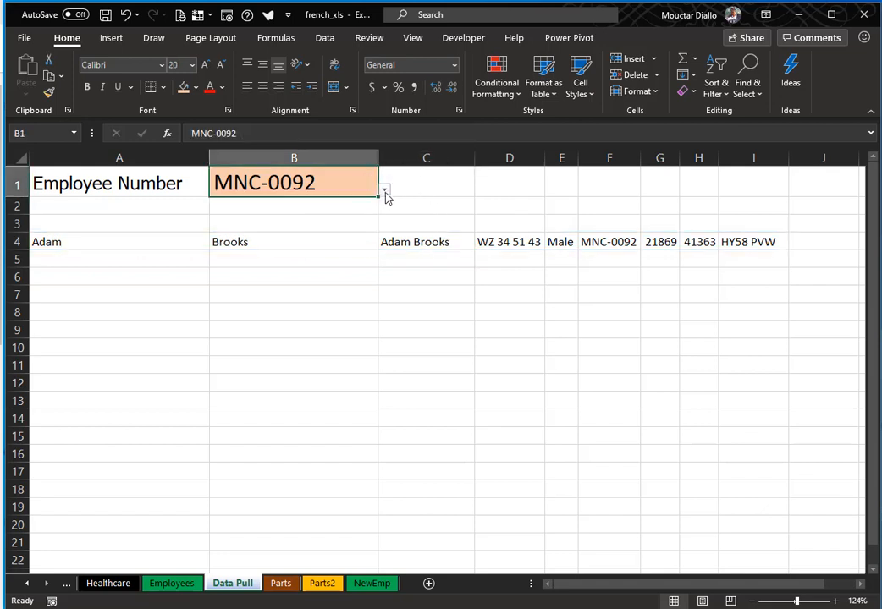
{"action": "left_click", "coordinate": [384, 190]}
{"action": "key", "text": "Escape"}
{"action": "left_click", "coordinate": [245, 286]}
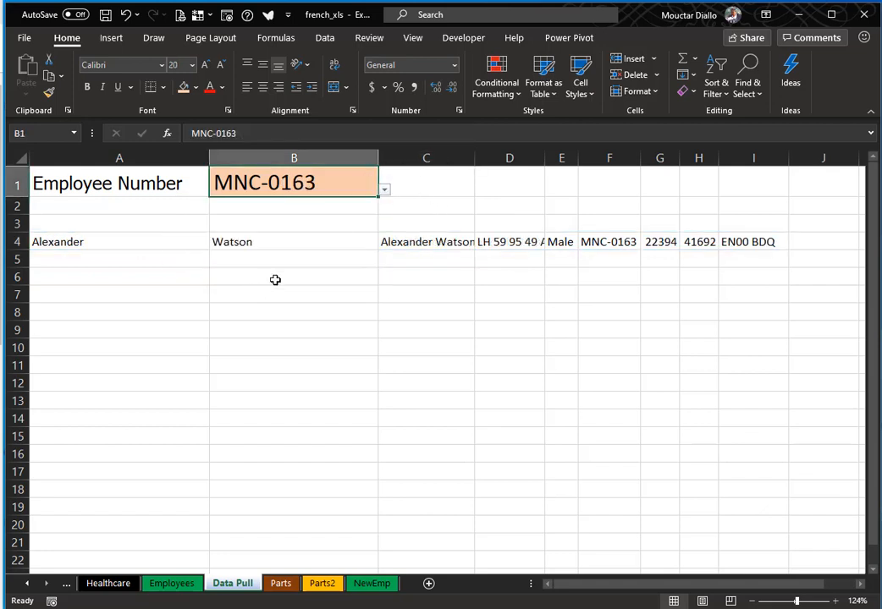
{"action": "left_click", "coordinate": [385, 190]}
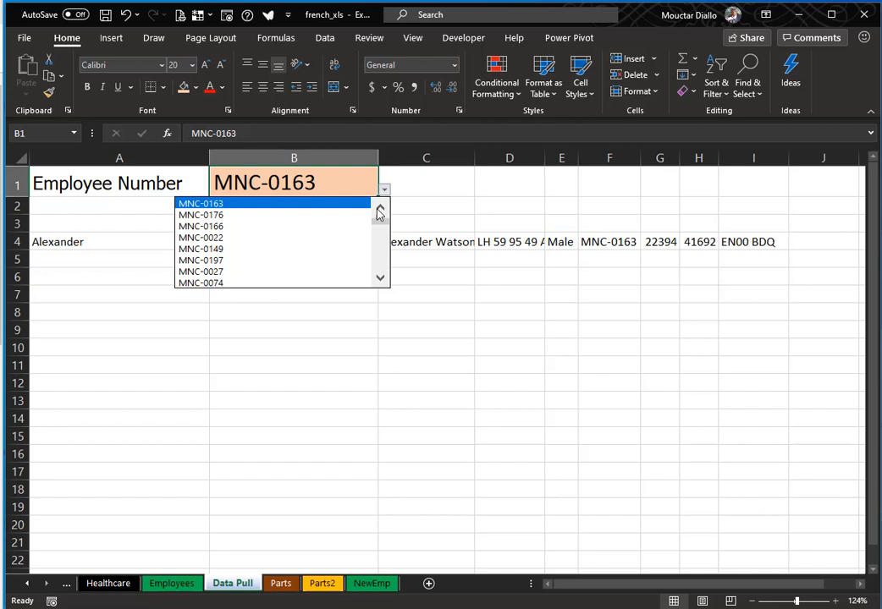
{"action": "left_click", "coordinate": [254, 285]}
{"action": "left_click", "coordinate": [93, 260]}
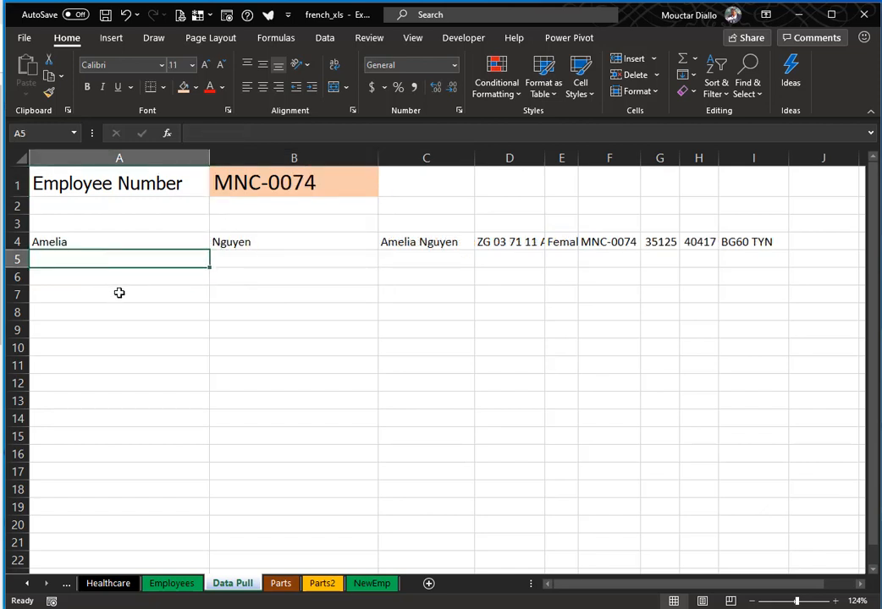
Start an XLOOKUP formula in A6 with B1 as the lookup value
{"action": "left_click", "coordinate": [110, 279]}
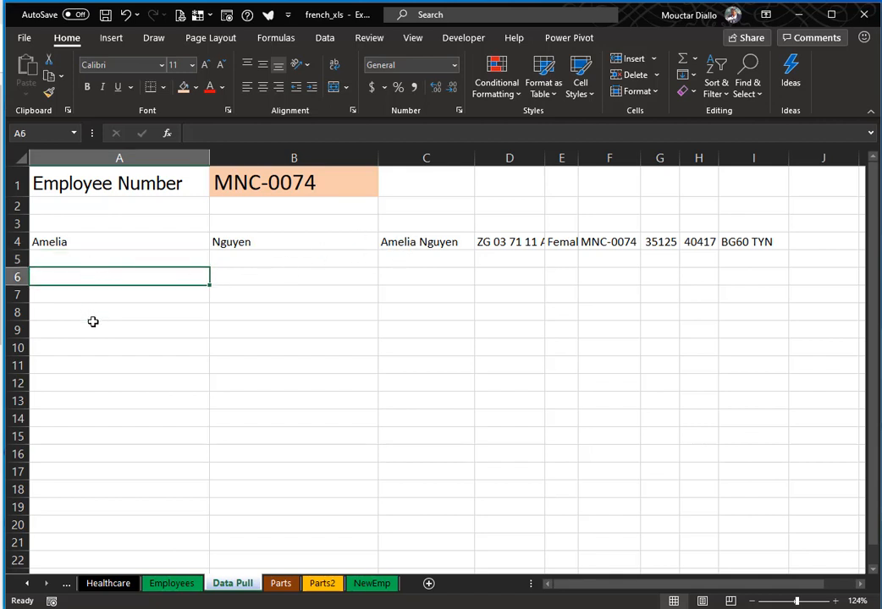
{"action": "type", "text": "=xlookup"}
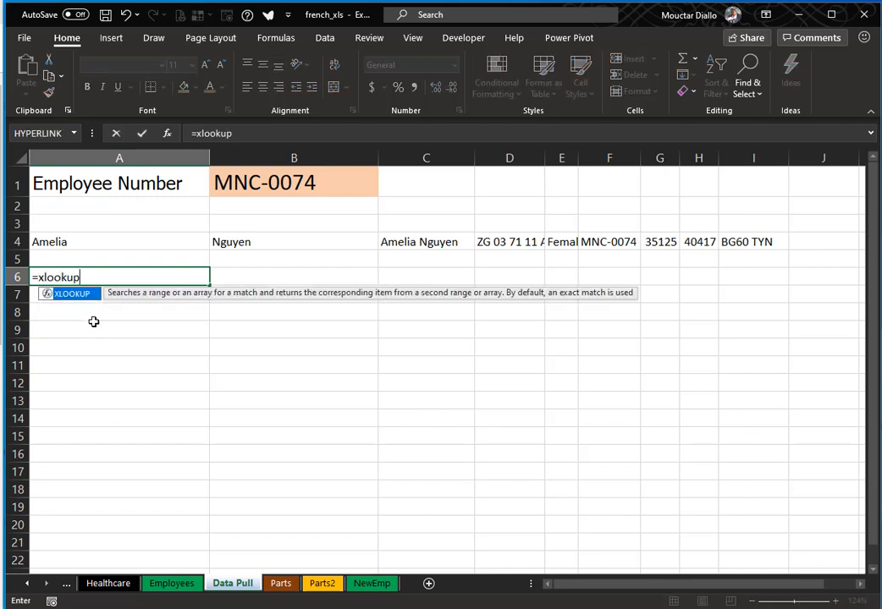
{"action": "type", "text": "("}
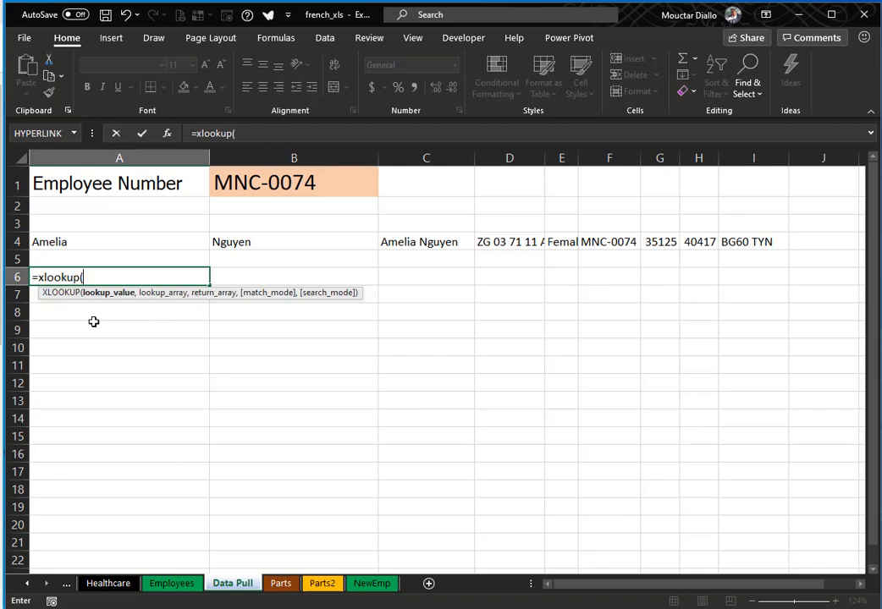
{"action": "left_click", "coordinate": [274, 183]}
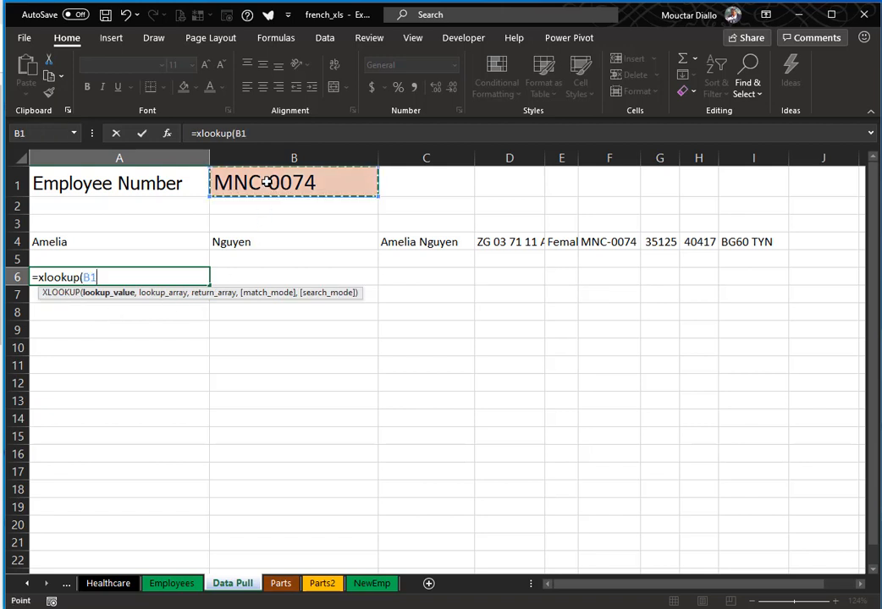
{"action": "type", "text": ","}
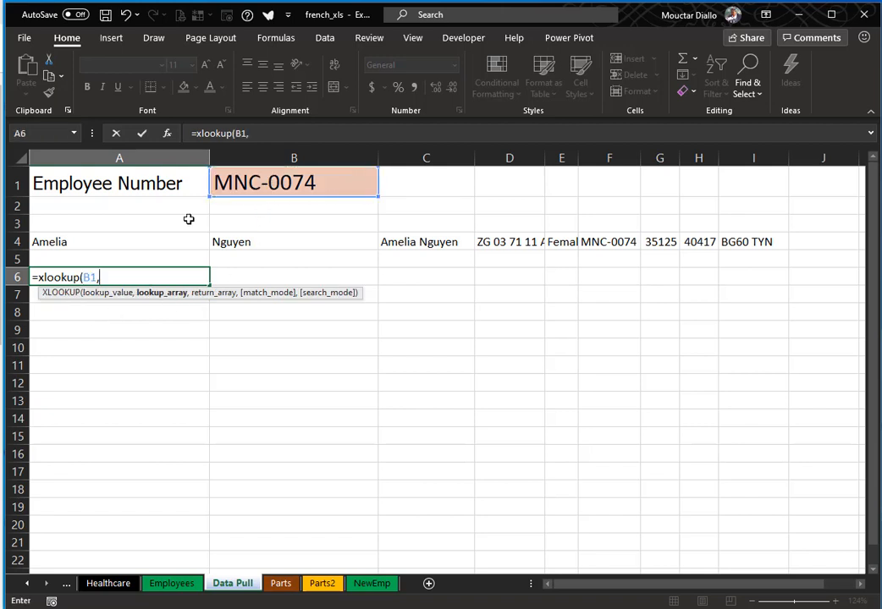
Set the lookup array of the A6 formula to the absolute range Employees!$F$2:$F$201
{"action": "left_click", "coordinate": [172, 583]}
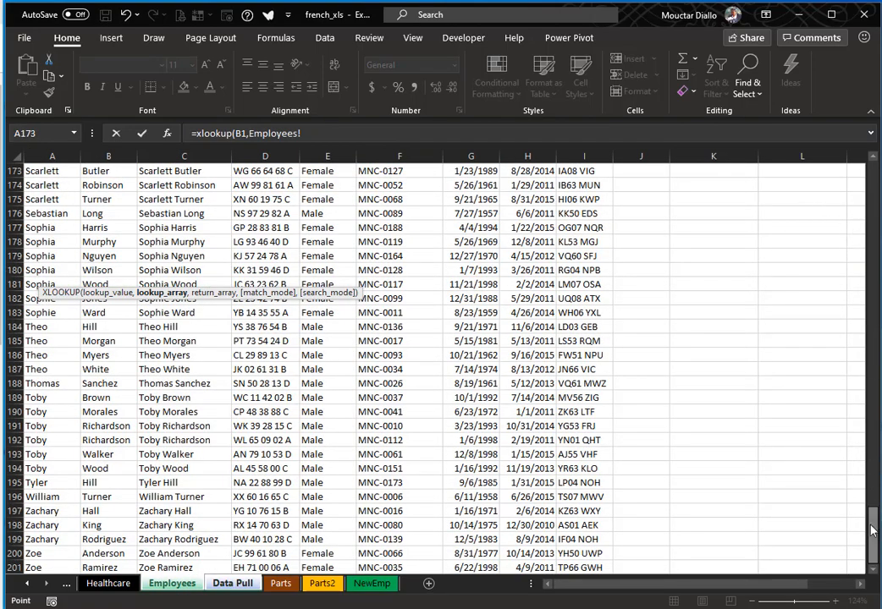
{"action": "left_click_drag", "start_coordinate": [872, 525], "coordinate": [871, 182]}
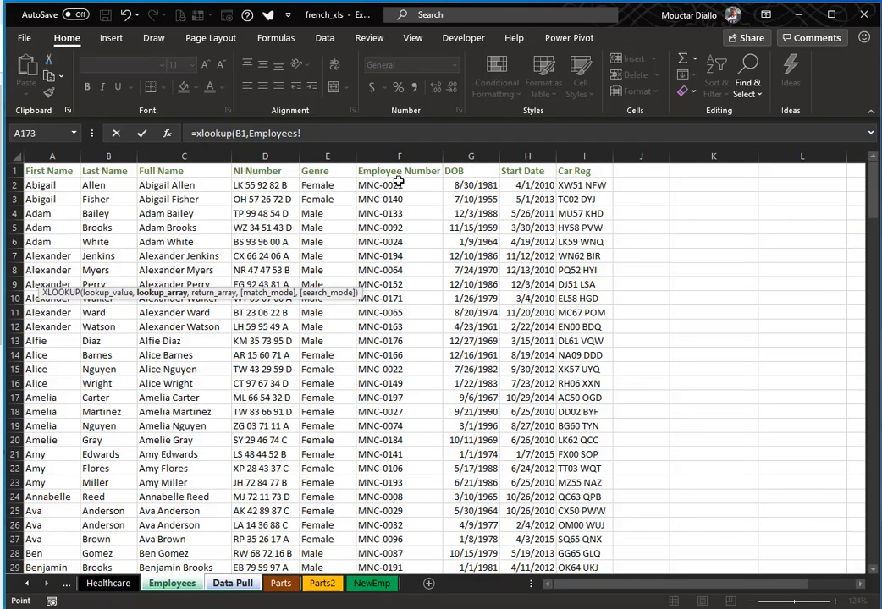
{"action": "left_click", "coordinate": [398, 182]}
{"action": "key", "text": "ctrl+shift+Down"}
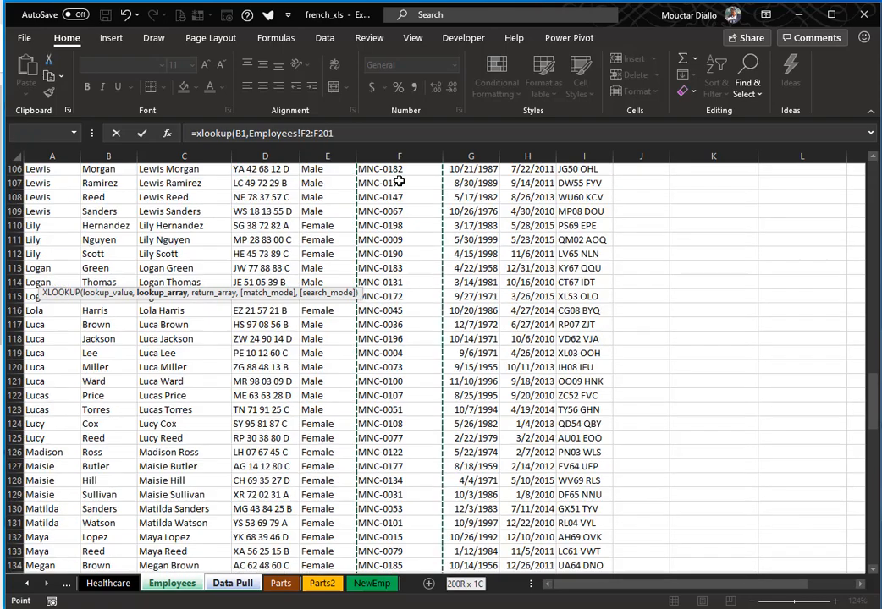
{"action": "key", "text": "F4"}
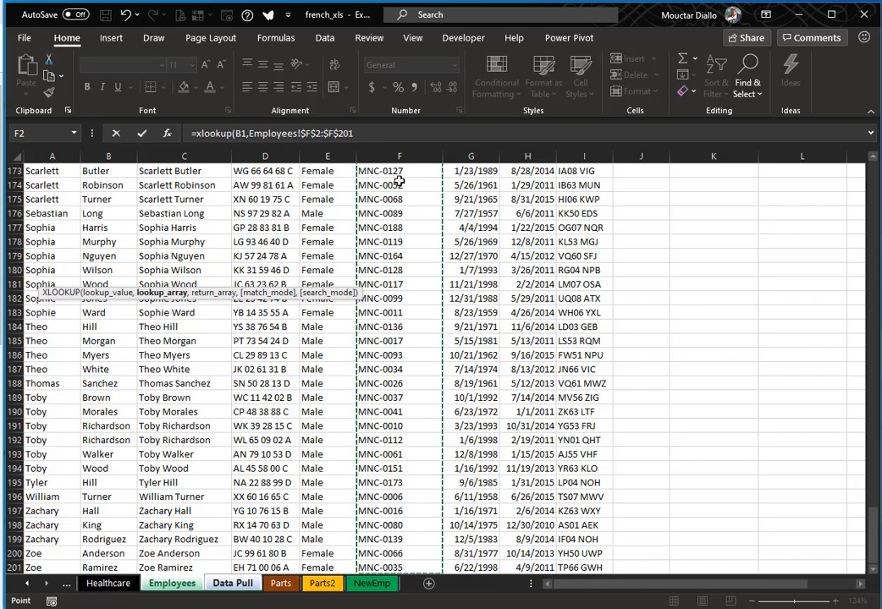
{"action": "type", "text": ","}
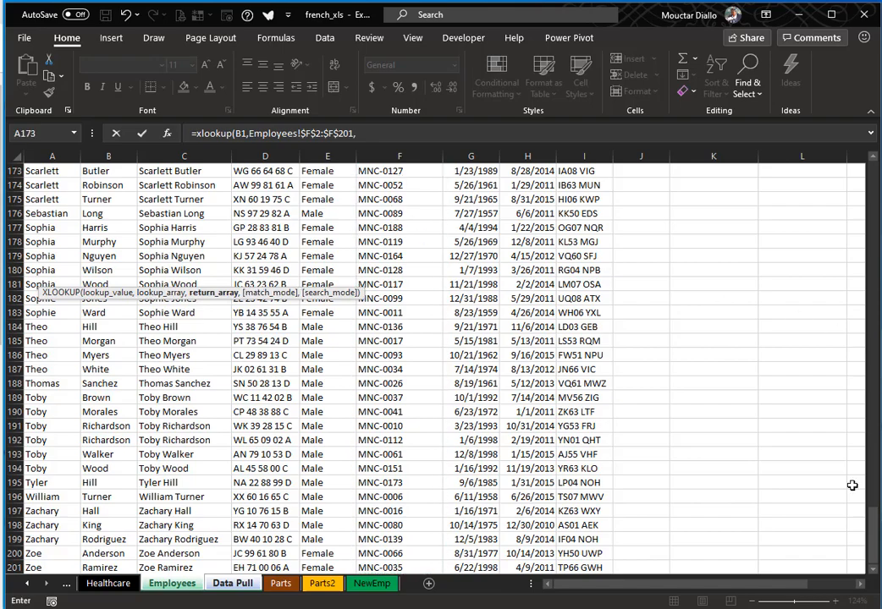
Set the return array to the Full Name range Employees!$C$2:$C$201 with absolute references and enter the completed formula
{"action": "left_click_drag", "start_coordinate": [871, 516], "coordinate": [871, 173]}
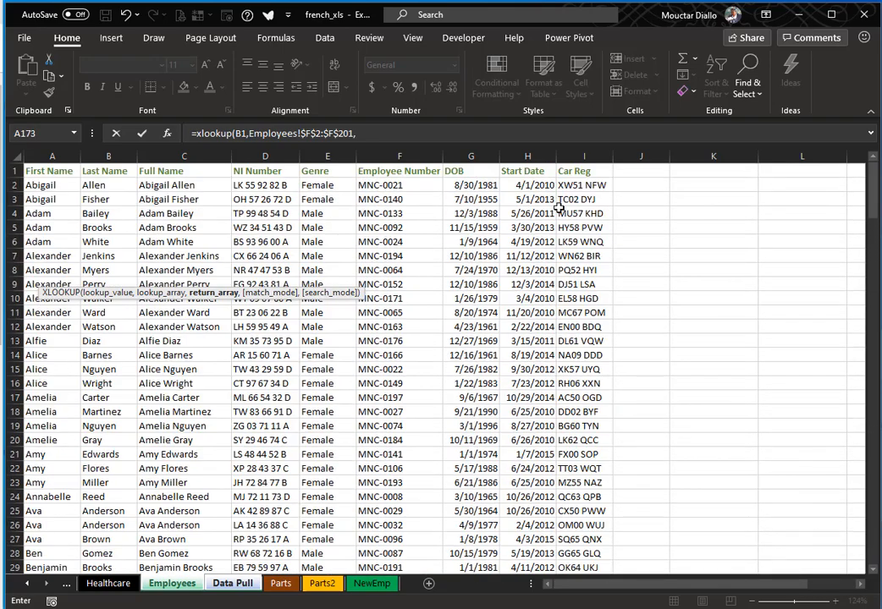
{"action": "left_click", "coordinate": [179, 185]}
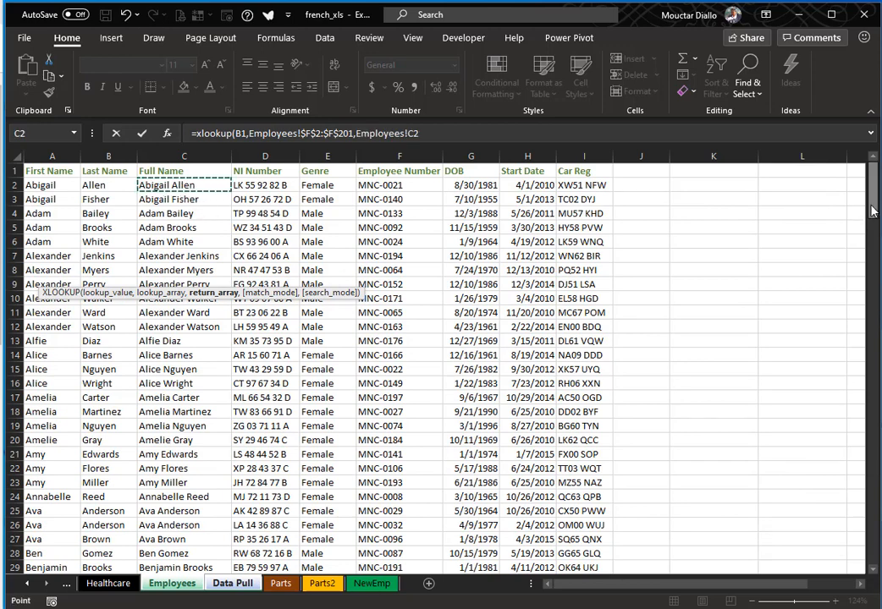
{"action": "key", "text": "ctrl+shift+Down"}
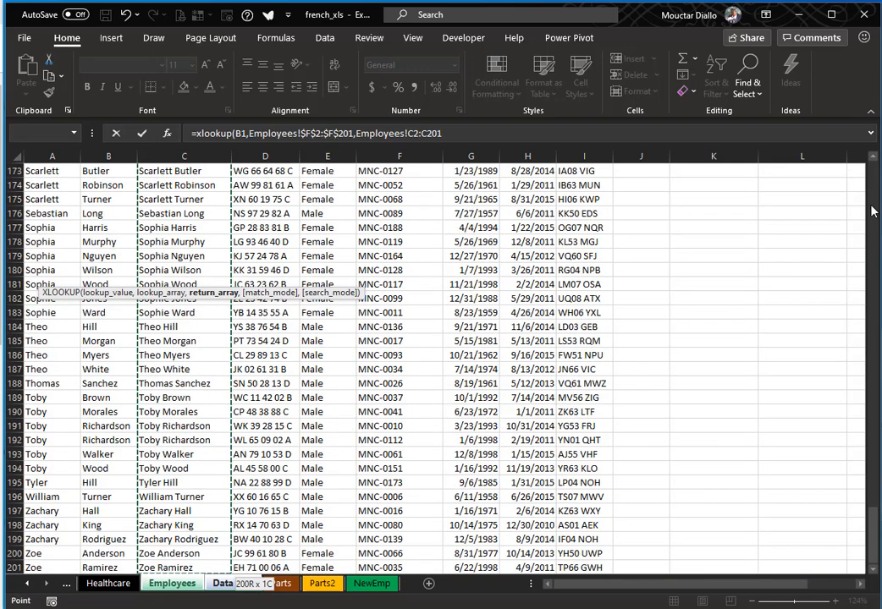
{"action": "key", "text": "F4"}
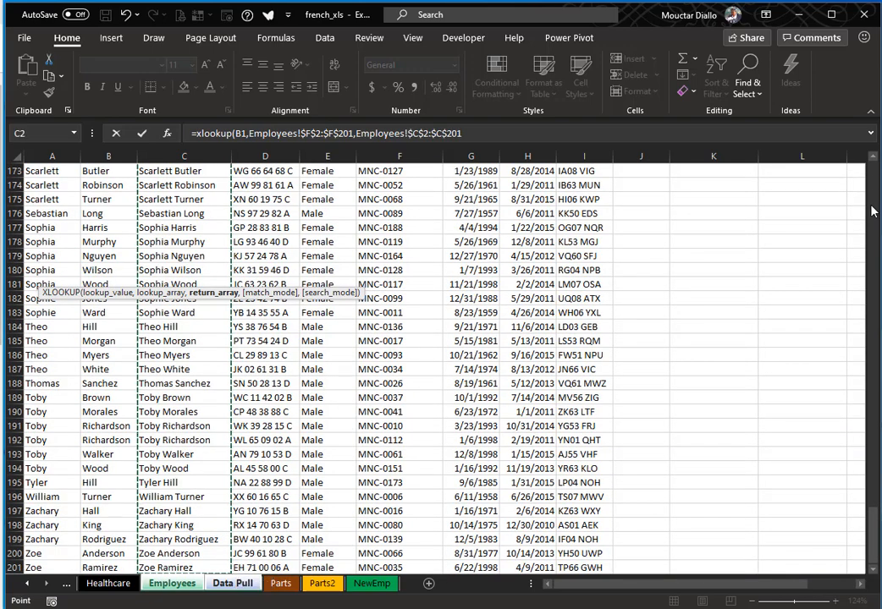
{"action": "type", "text": ")"}
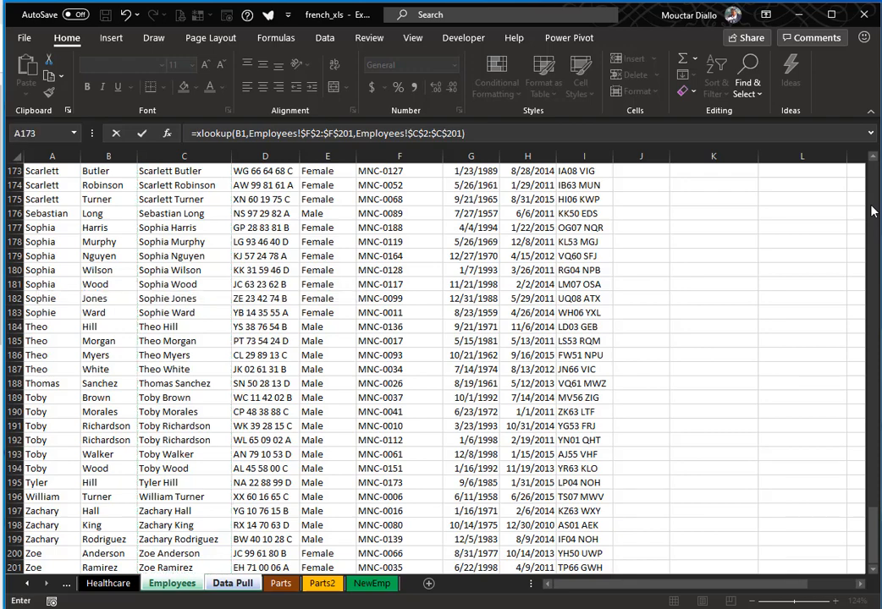
{"action": "key", "text": "Tab"}
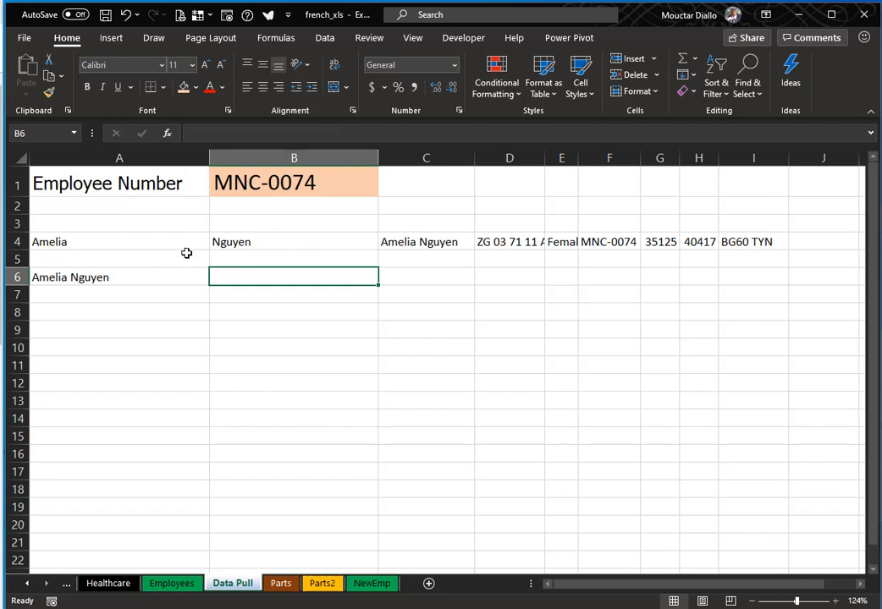
Compare the full name returned in A6 with the spilled full name in C4
{"action": "left_click", "coordinate": [119, 286]}
{"action": "left_click", "coordinate": [421, 244]}
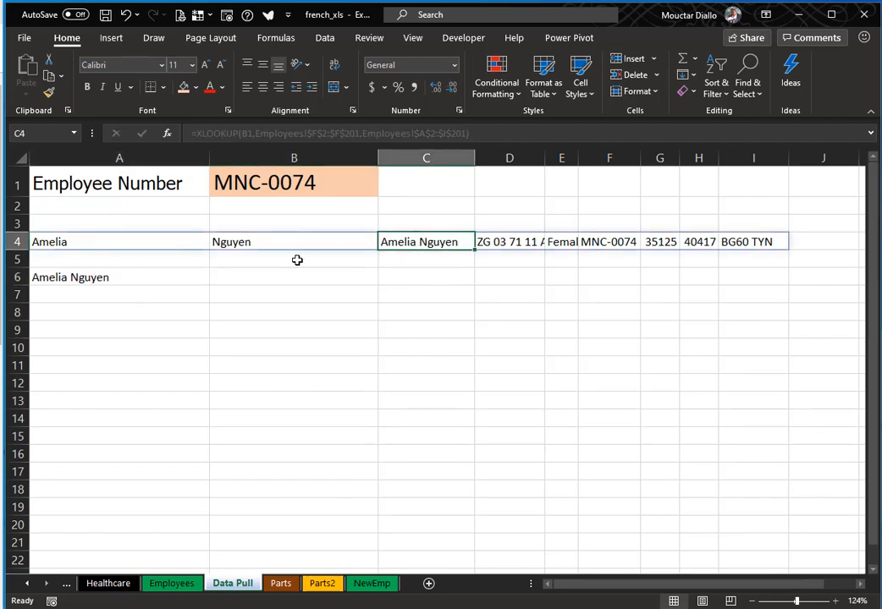
{"action": "left_click", "coordinate": [134, 272]}
Choose an employee number further down the drop-down list in B1 to test both lookups
{"action": "left_click", "coordinate": [331, 195]}
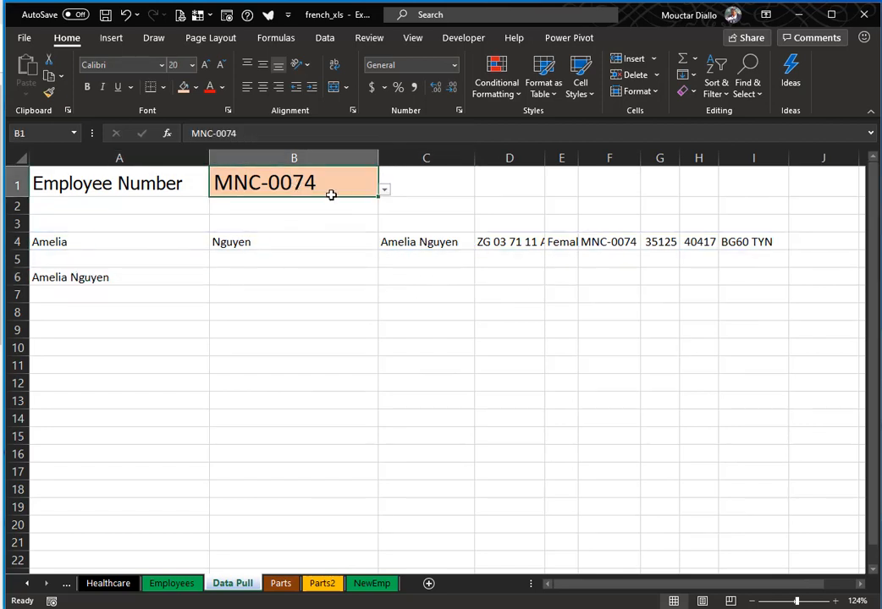
{"action": "left_click", "coordinate": [384, 192]}
{"action": "scroll", "coordinate": [380, 273], "scroll_direction": "down", "scroll_amount": 6}
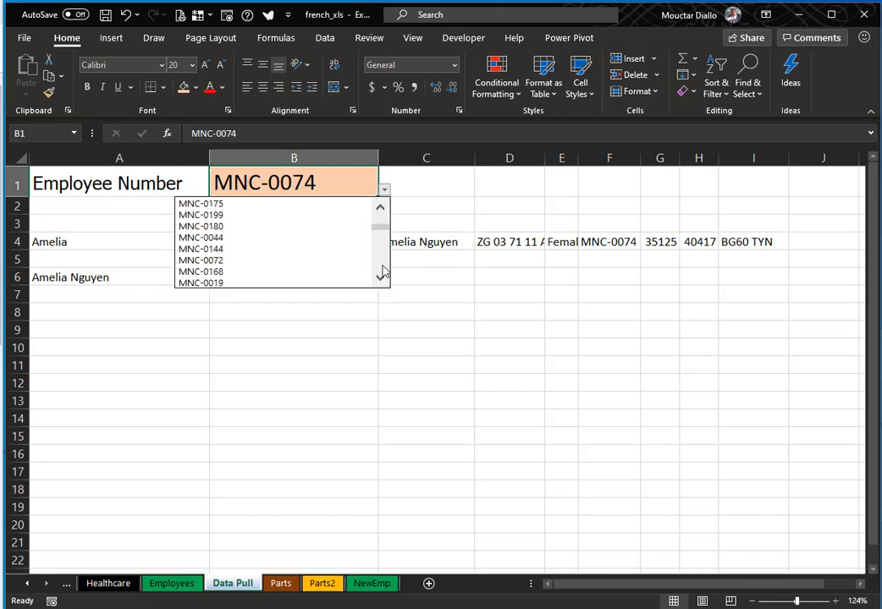
{"action": "left_click", "coordinate": [223, 272]}
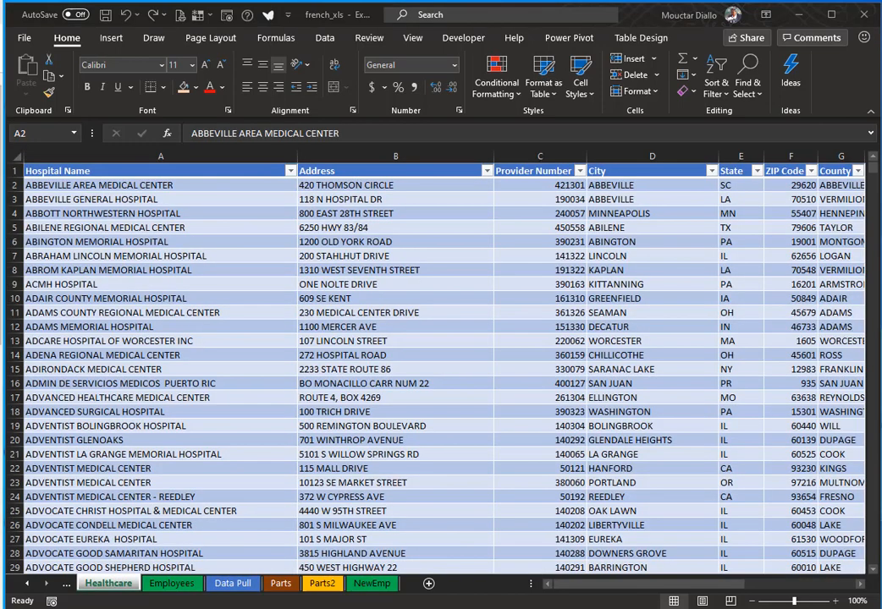
Copy the Item #, Price and Quantity table on the Parts sheet
{"action": "left_click", "coordinate": [286, 588]}
{"action": "left_click", "coordinate": [279, 586]}
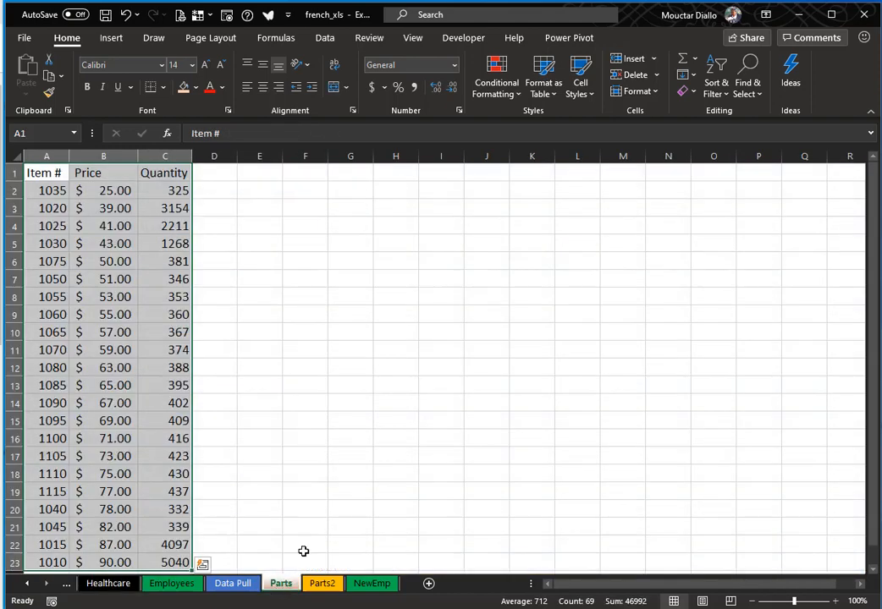
{"action": "key", "text": "ctrl+c"}
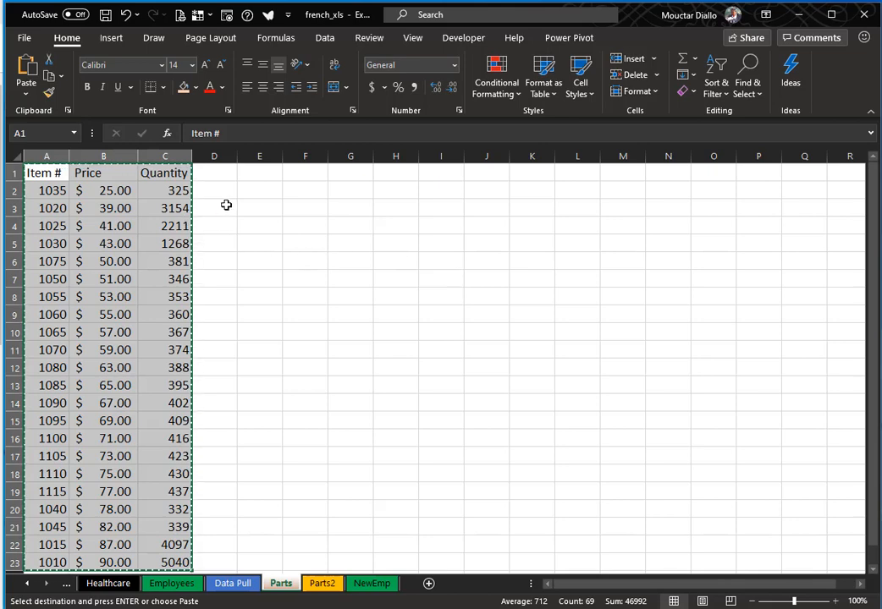
Paste the copied table into A1 of the Parts2 sheet as transposed values using Paste Special
{"action": "left_click", "coordinate": [319, 584]}
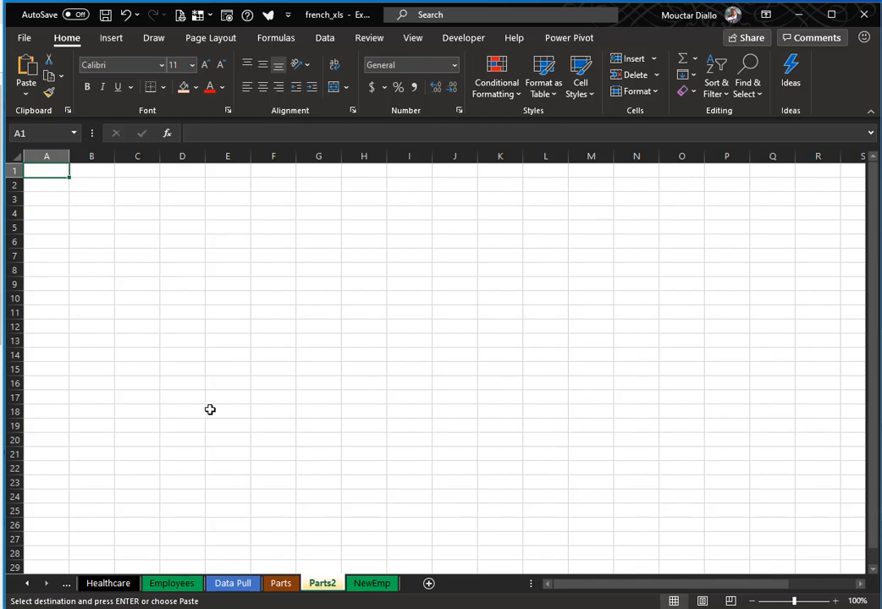
{"action": "right_click", "coordinate": [55, 172]}
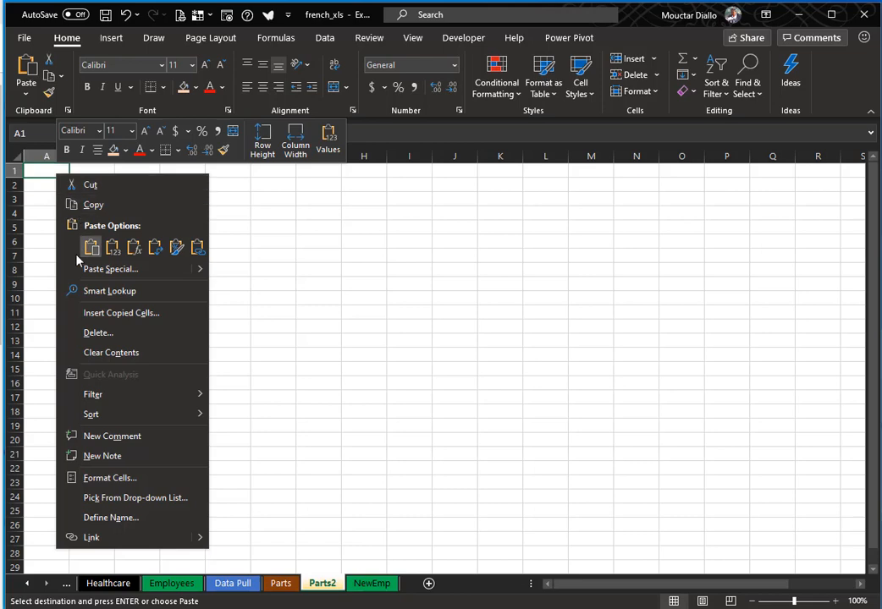
{"action": "left_click", "coordinate": [100, 269]}
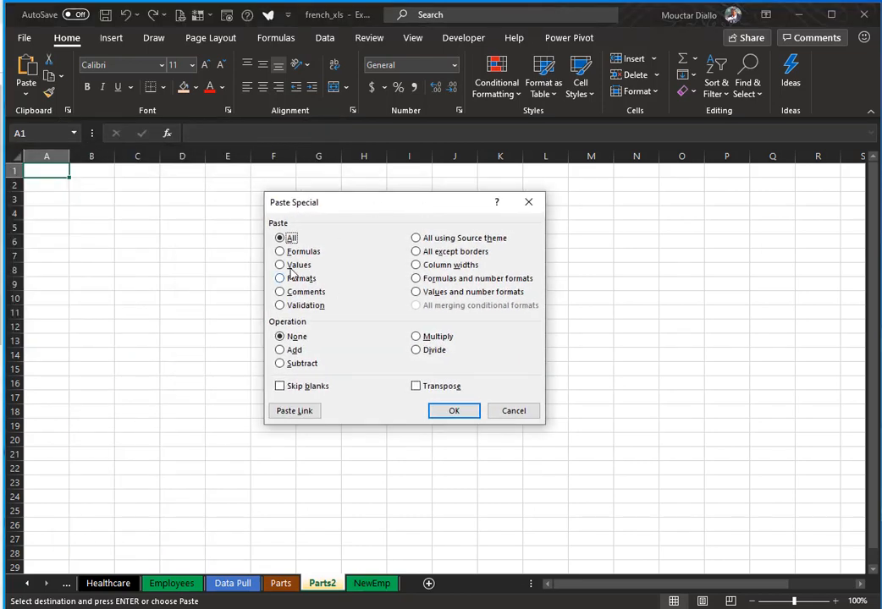
{"action": "left_click", "coordinate": [297, 265]}
{"action": "left_click", "coordinate": [416, 386]}
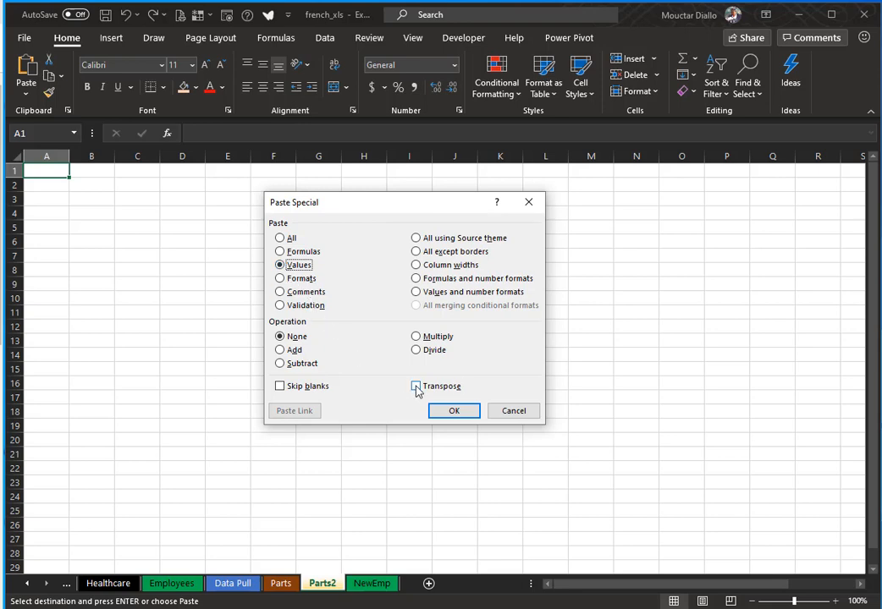
{"action": "left_click", "coordinate": [450, 411]}
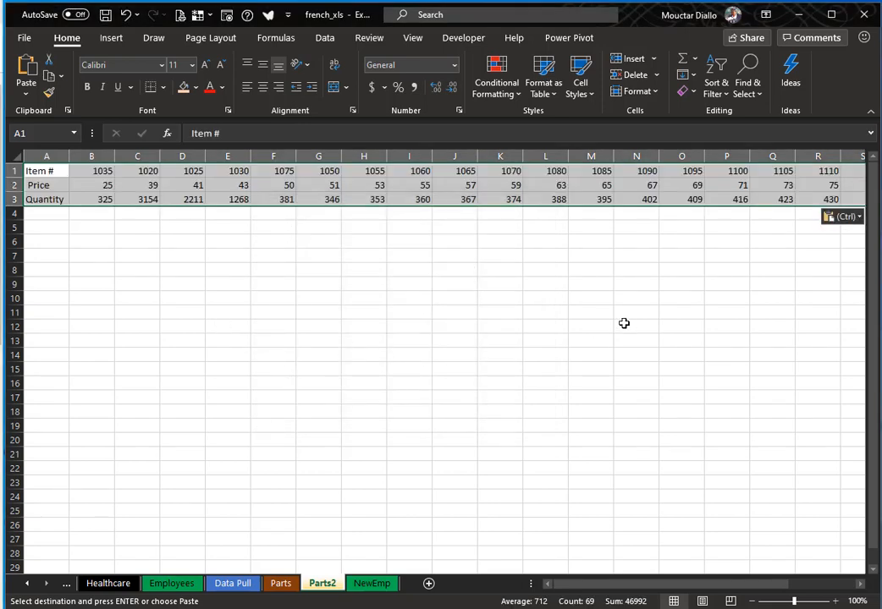
Fill the Item #, Price and Quantity header cells A1:A3 on Parts2 with light green
{"action": "left_click", "coordinate": [78, 174]}
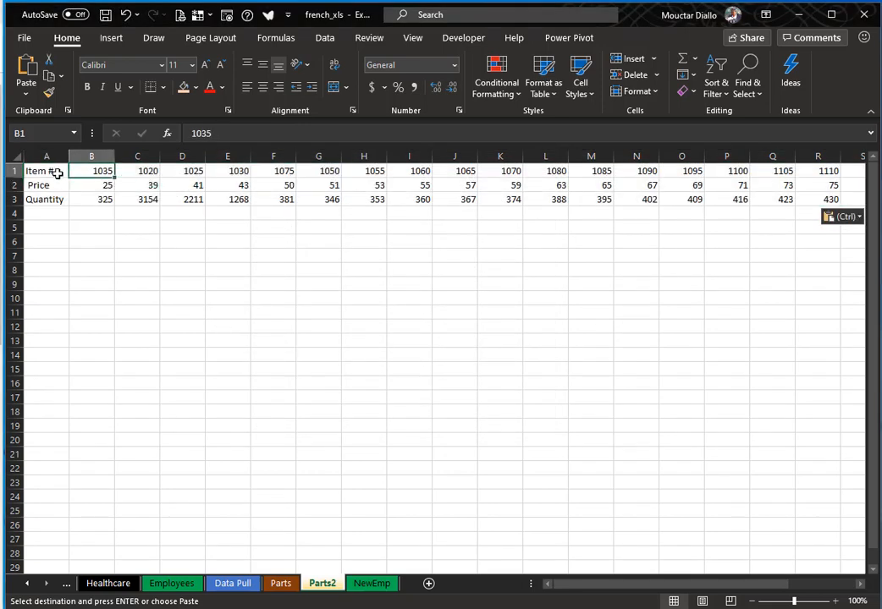
{"action": "left_click", "coordinate": [53, 173]}
{"action": "left_click_drag", "start_coordinate": [48, 201], "coordinate": [46, 199]}
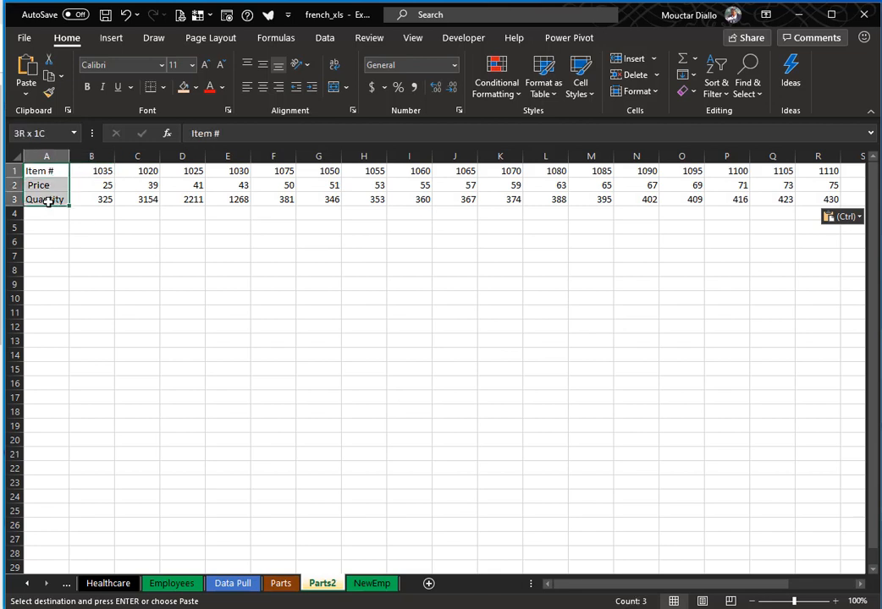
{"action": "left_click", "coordinate": [196, 88]}
{"action": "left_click", "coordinate": [288, 164]}
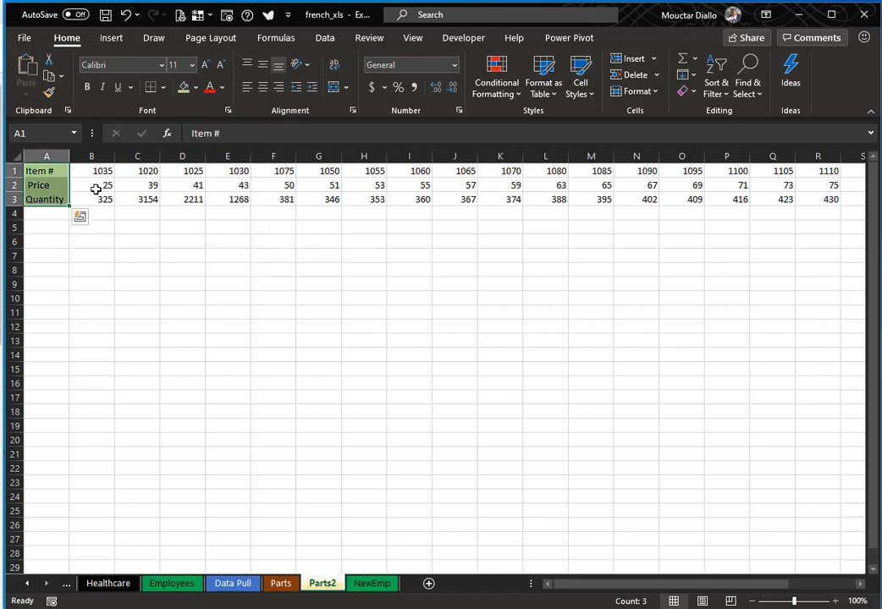
{"action": "left_click", "coordinate": [83, 170]}
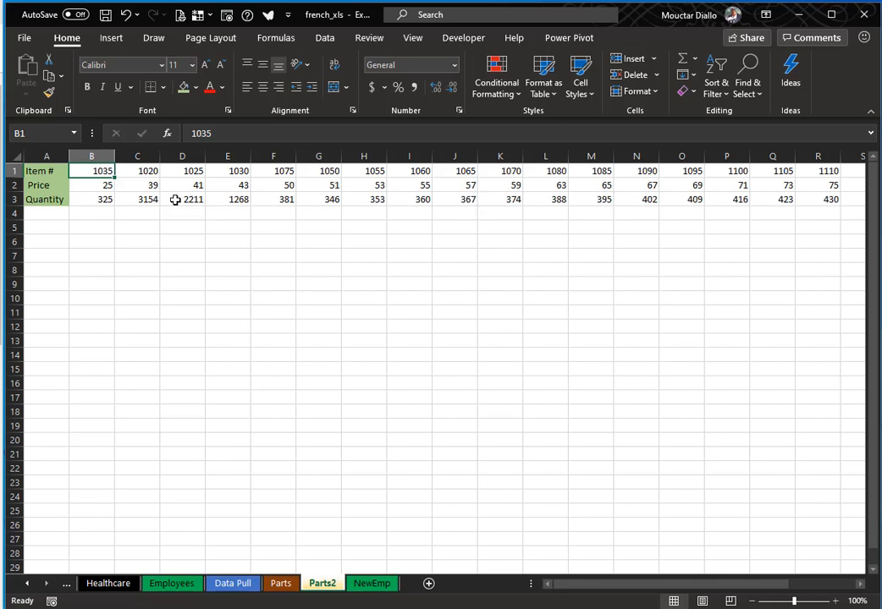
Format the Price values in B2:R2 on Parts2 with the dollar accounting number format
{"action": "left_click", "coordinate": [93, 186]}
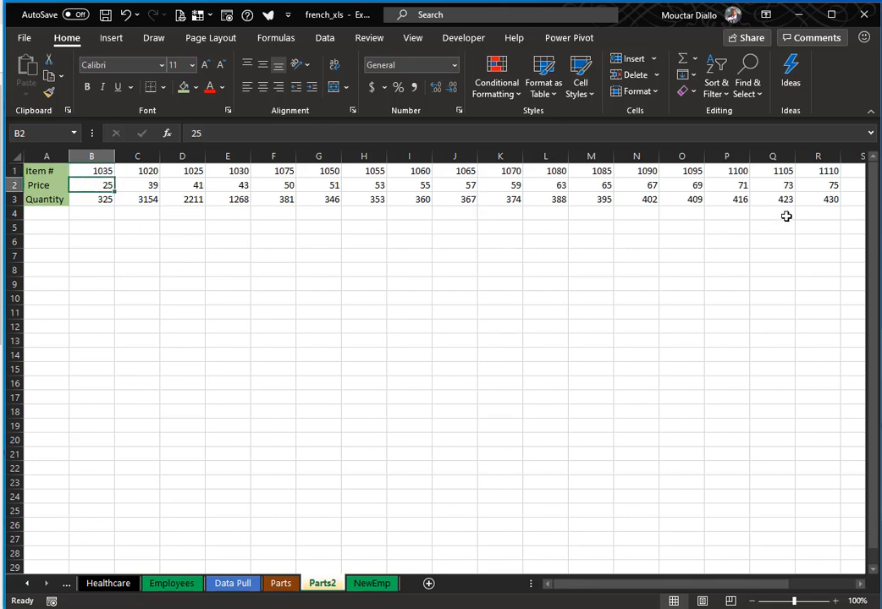
{"action": "left_click", "coordinate": [819, 185], "text": "shift"}
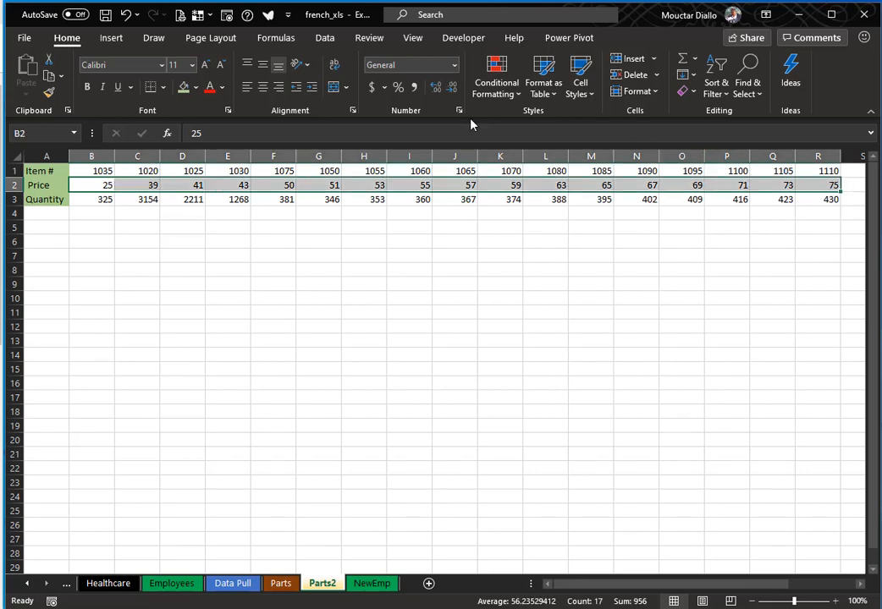
{"action": "left_click", "coordinate": [372, 88]}
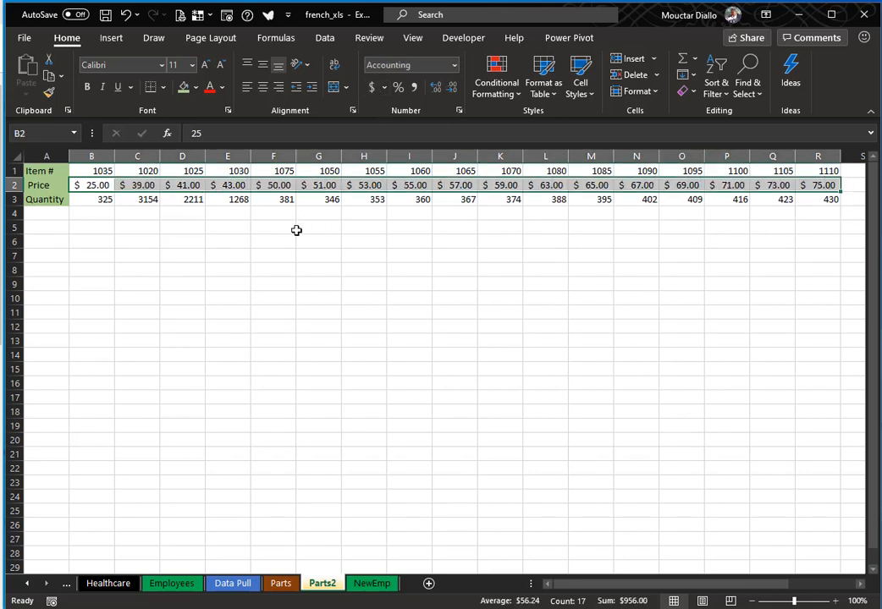
{"action": "left_click", "coordinate": [462, 188]}
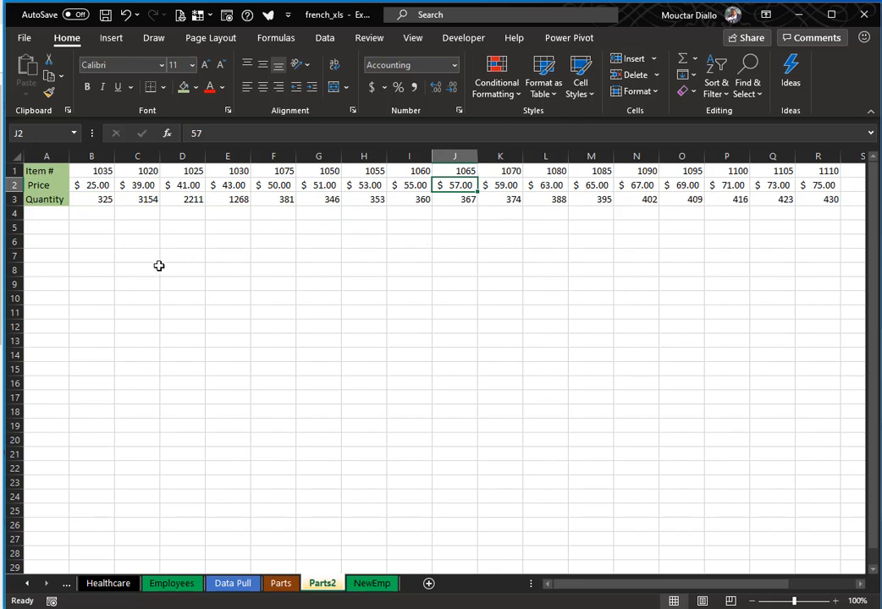
Start an XLOOKUP formula in B6 with J2 as the lookup value and the absolute price range $B$2:$R$2 as the lookup array
{"action": "left_click", "coordinate": [93, 243]}
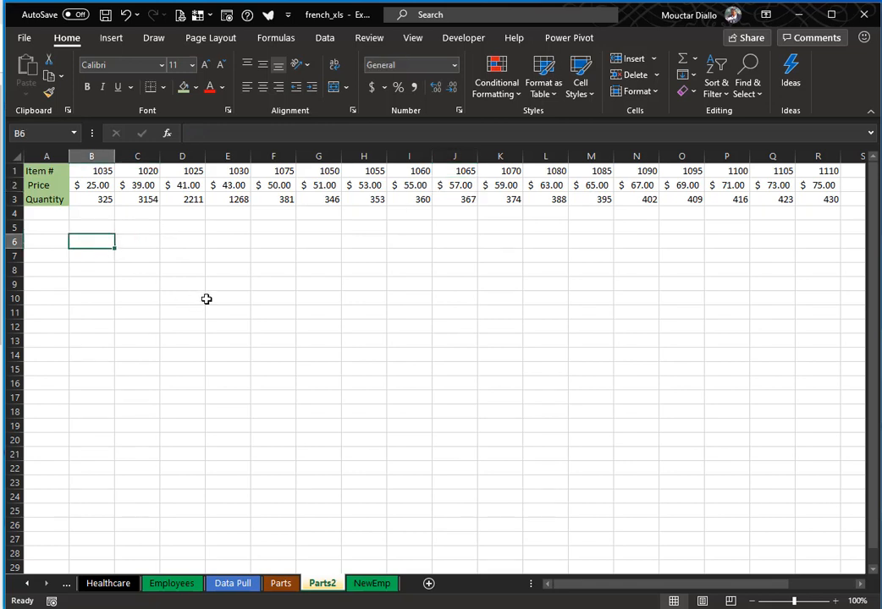
{"action": "type", "text": "=xlo"}
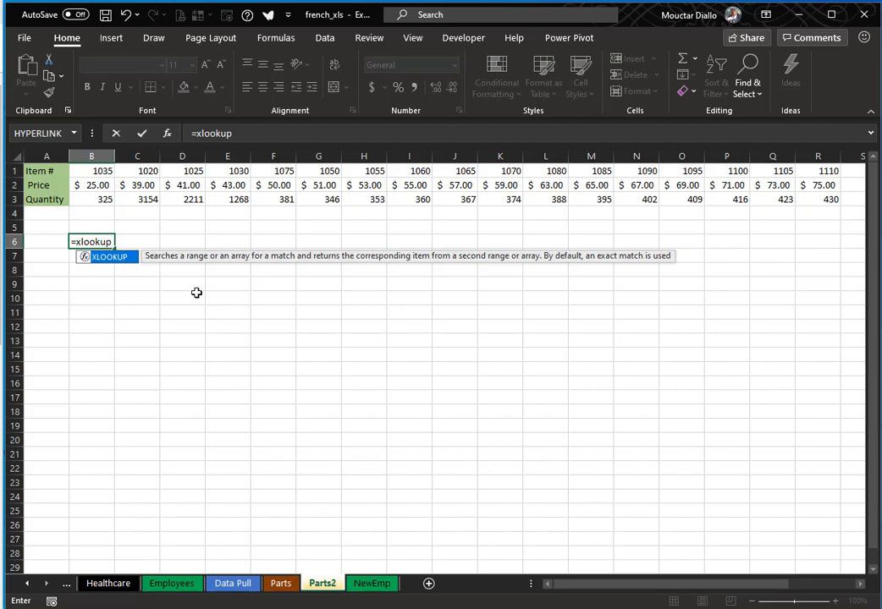
{"action": "type", "text": "okup("}
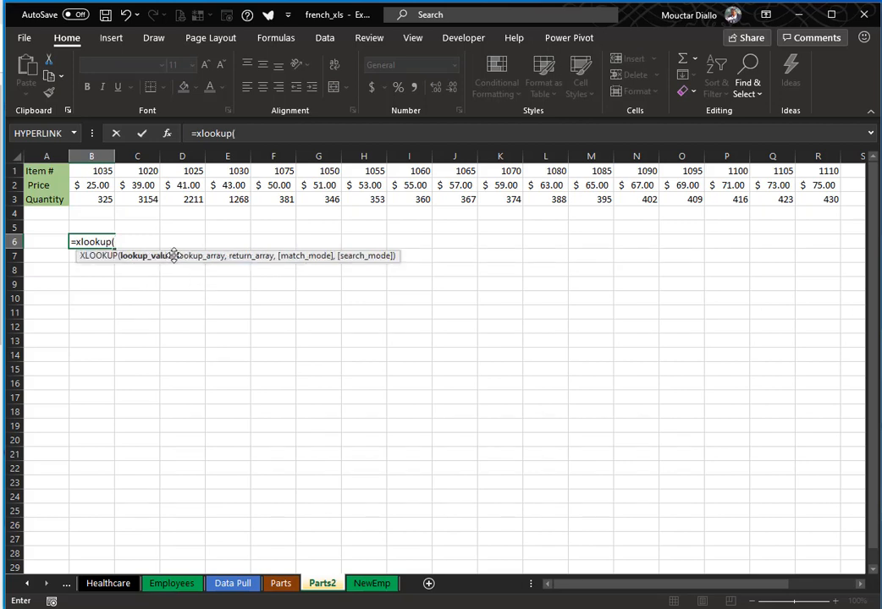
{"action": "left_click", "coordinate": [457, 185]}
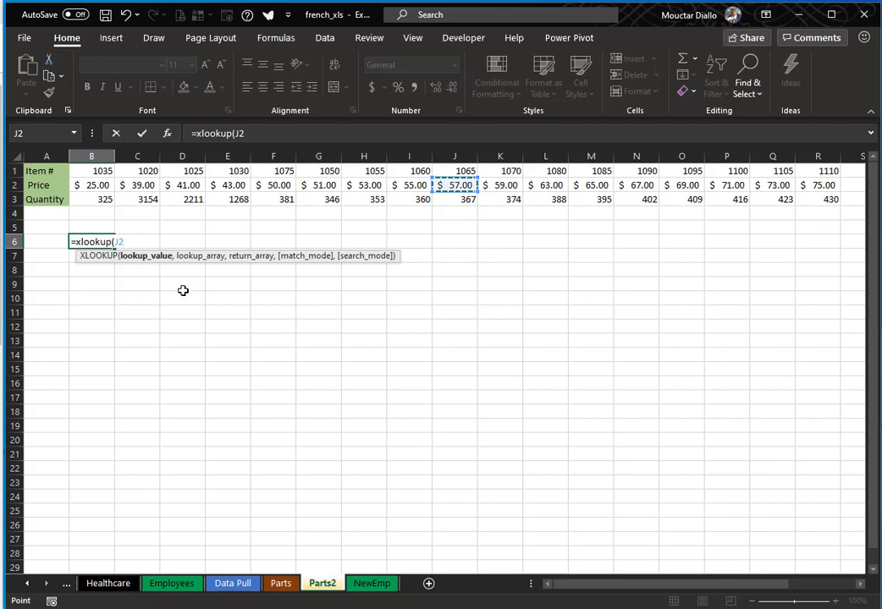
{"action": "type", "text": ","}
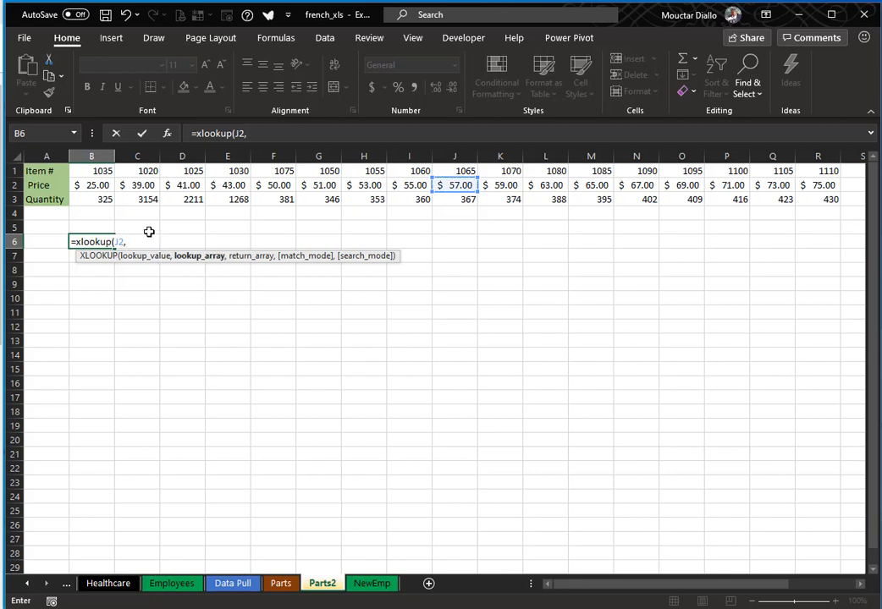
{"action": "left_click", "coordinate": [108, 184]}
{"action": "left_click_drag", "start_coordinate": [108, 185], "coordinate": [789, 184]}
{"action": "key", "text": "F4"}
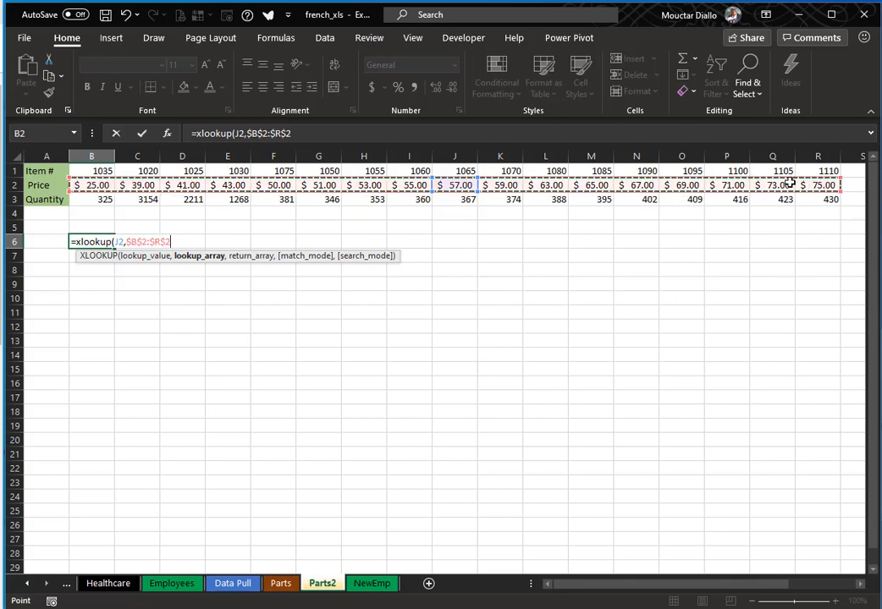
{"action": "type", "text": ","}
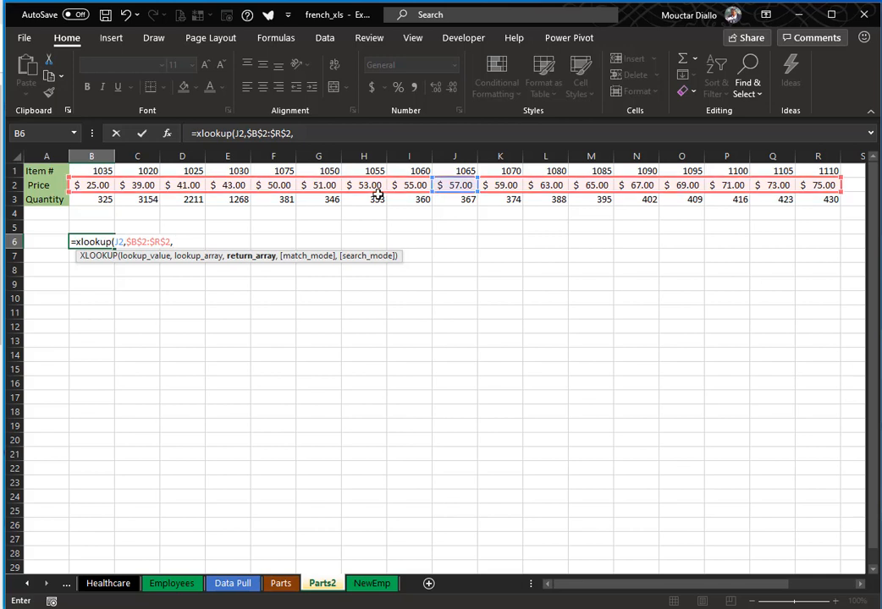
Complete the B6 XLOOKUP with the absolute Item # range $B$1:$R$1 as the return array and enter it
{"action": "left_click", "coordinate": [100, 169]}
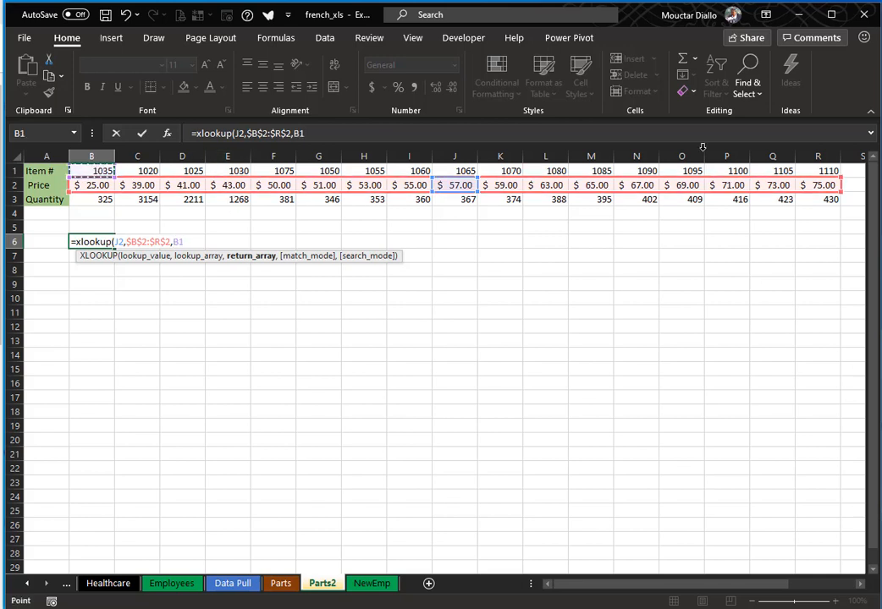
{"action": "left_click_drag", "start_coordinate": [832, 170], "coordinate": [832, 171]}
{"action": "key", "text": "F4"}
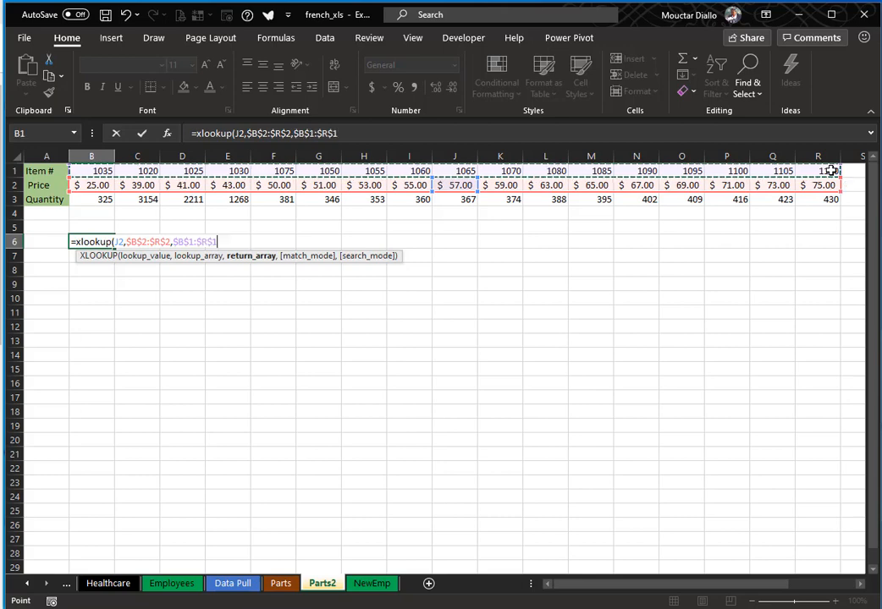
{"action": "type", "text": ")"}
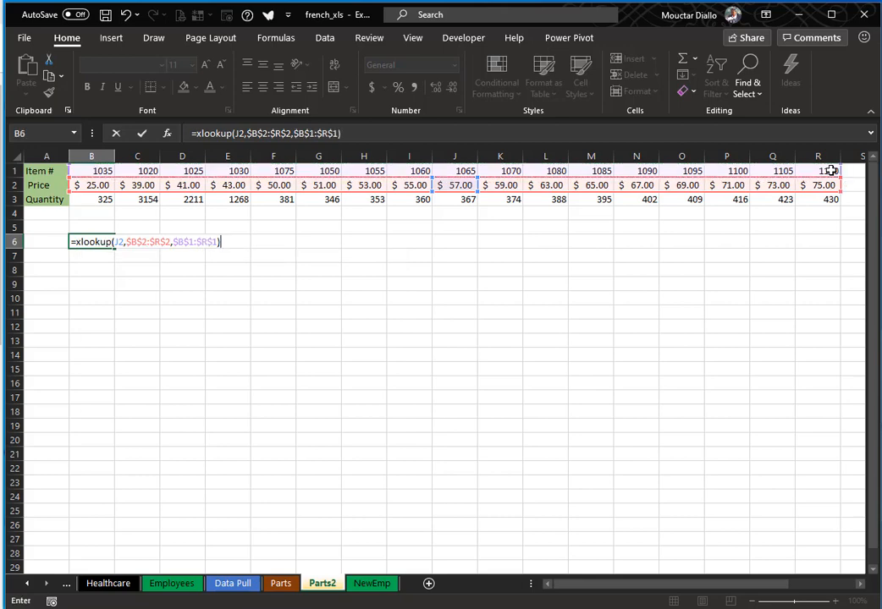
{"action": "key", "text": "Tab"}
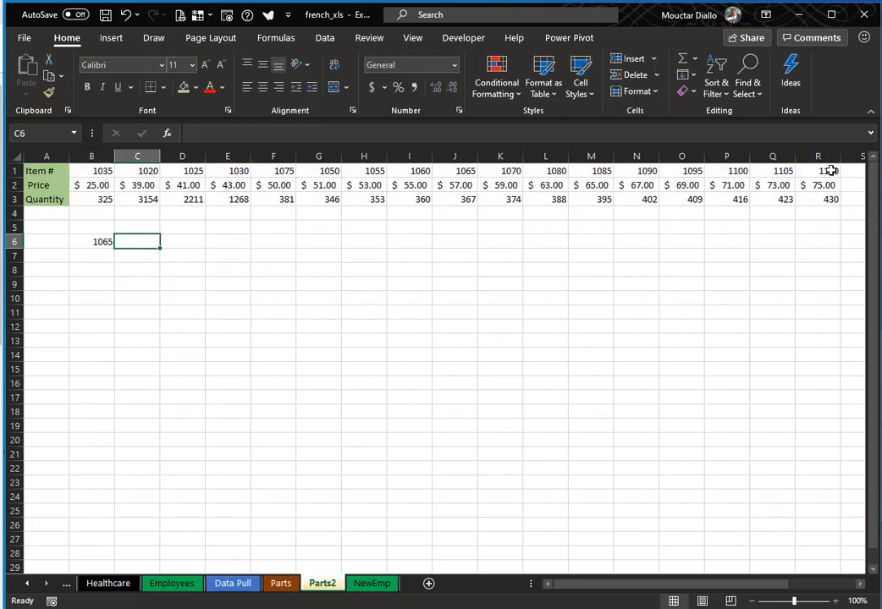
Fill the matching item number cell J1 with light gray
{"action": "left_click", "coordinate": [463, 173]}
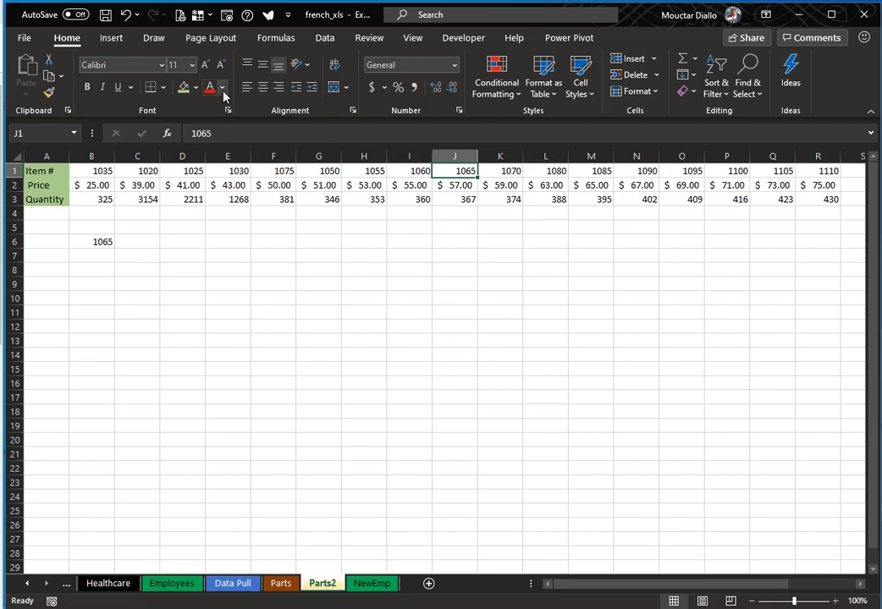
{"action": "left_click", "coordinate": [195, 88]}
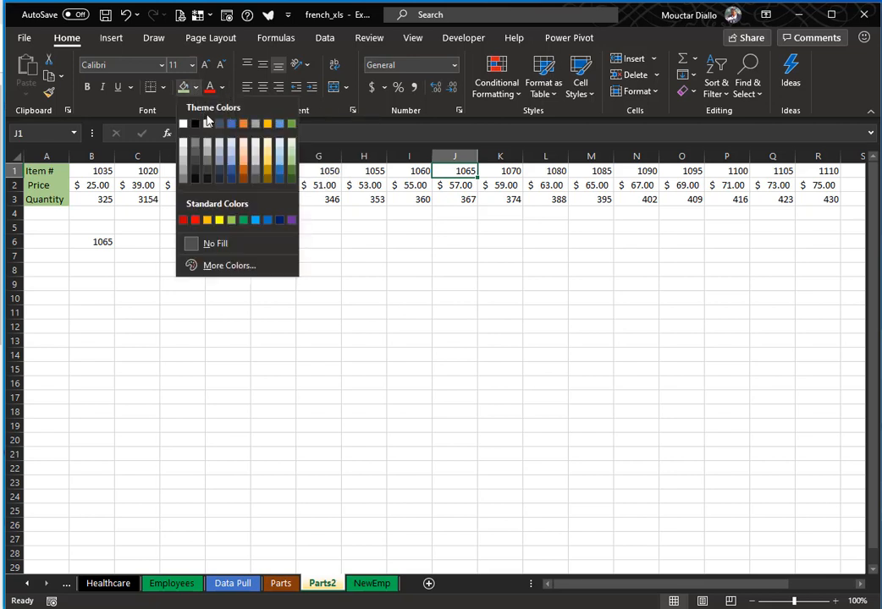
{"action": "left_click", "coordinate": [254, 144]}
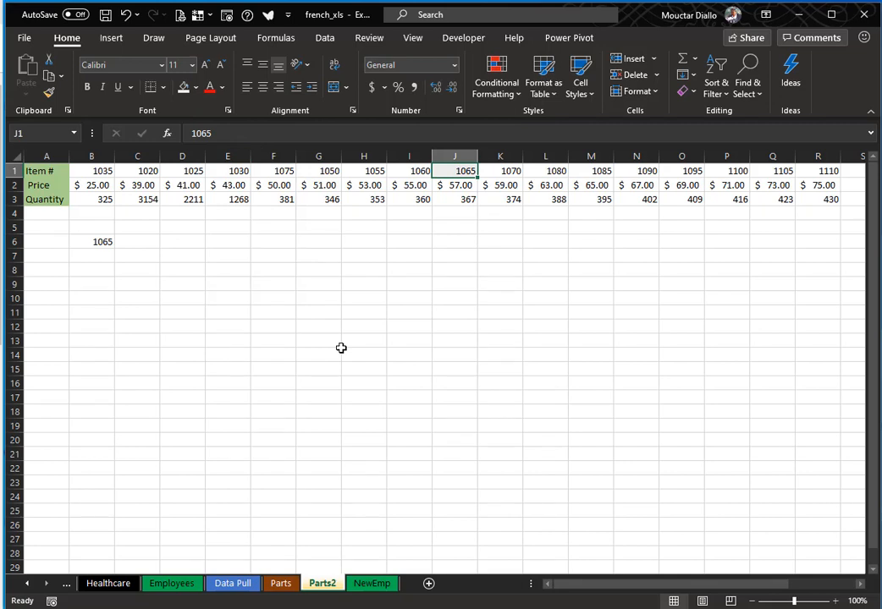
Delete the two old lookup results in J4:J5 on the NewEmp sheet
{"action": "key", "text": "ctrl+Page_Down"}
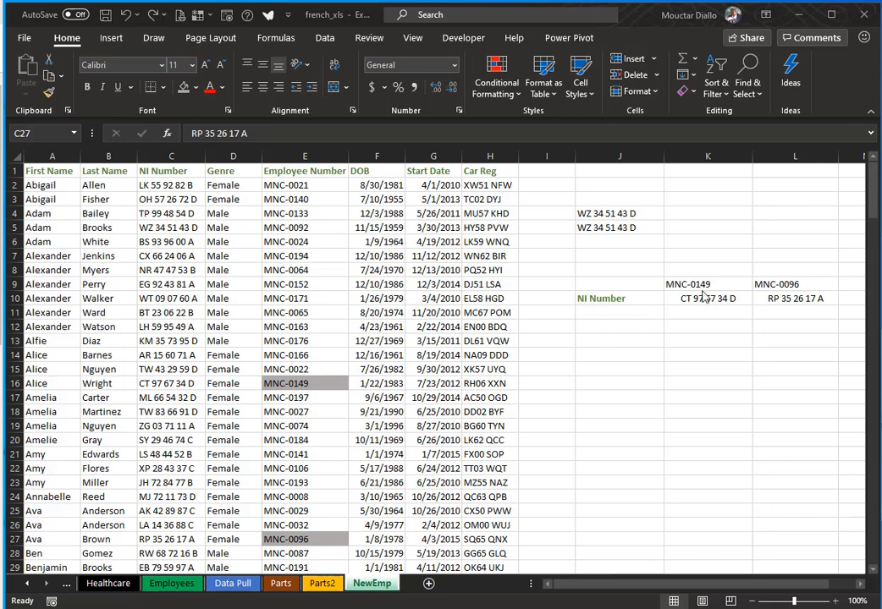
{"action": "left_click", "coordinate": [605, 214]}
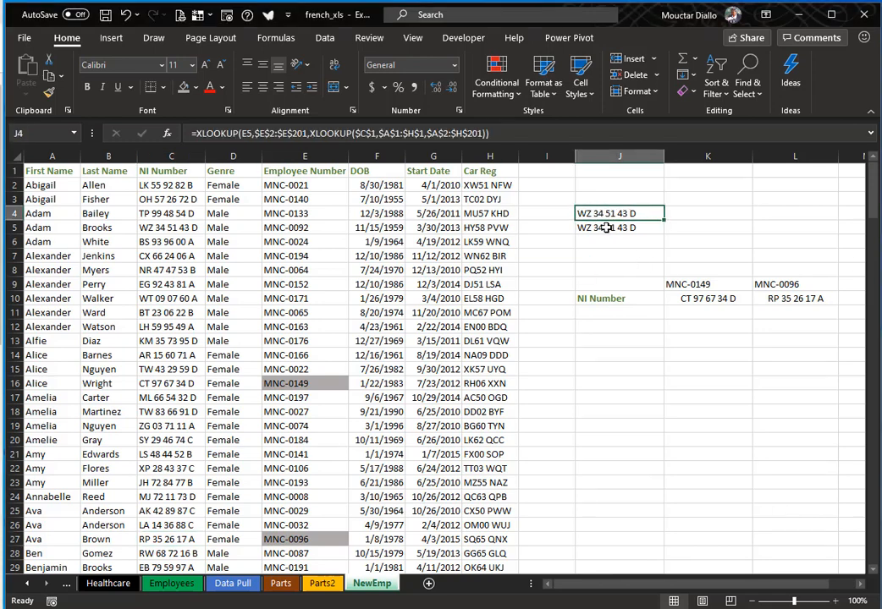
{"action": "left_click", "coordinate": [608, 227], "text": "shift"}
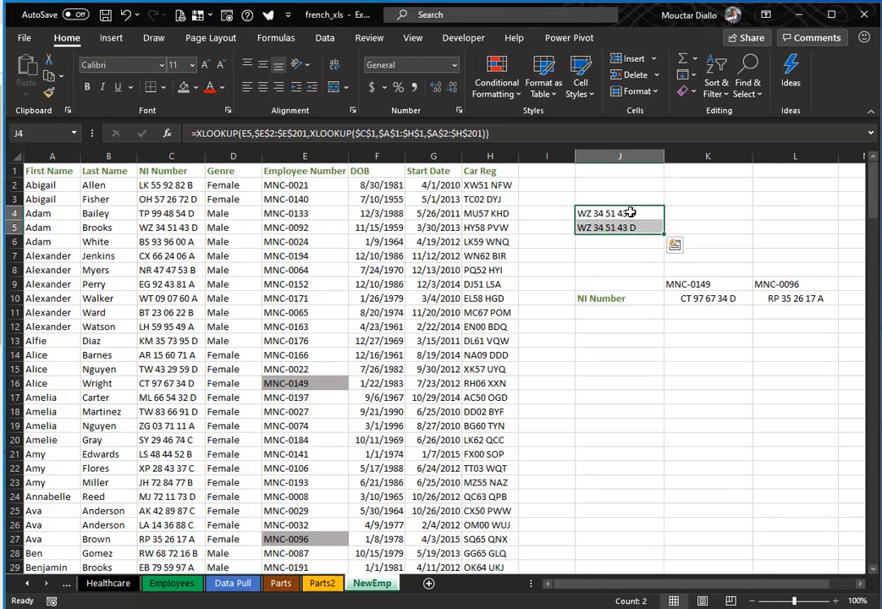
{"action": "key", "text": "Delete"}
Choose Car Reg from the drop-down list in J10 to test the nested lookups, and select the result in L10
{"action": "left_click", "coordinate": [602, 295]}
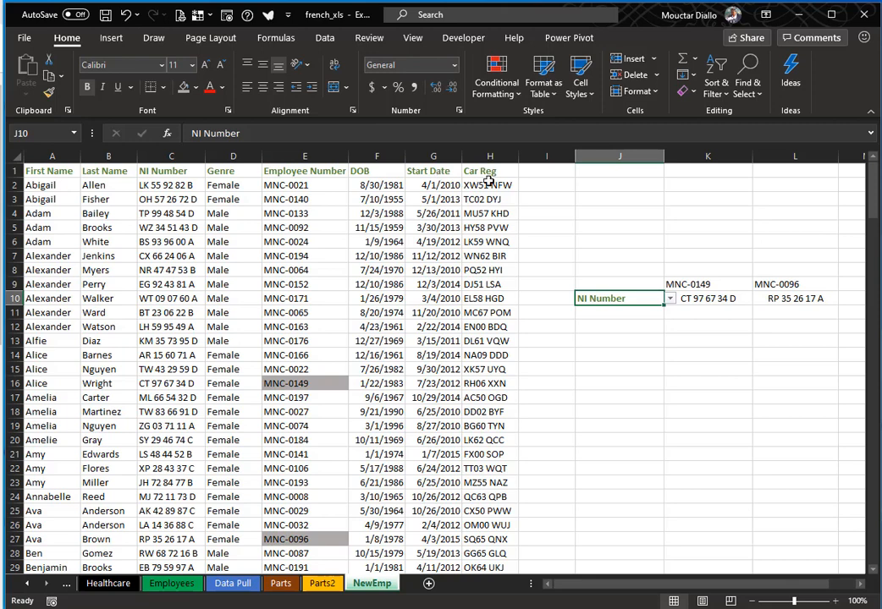
{"action": "left_click", "coordinate": [669, 299]}
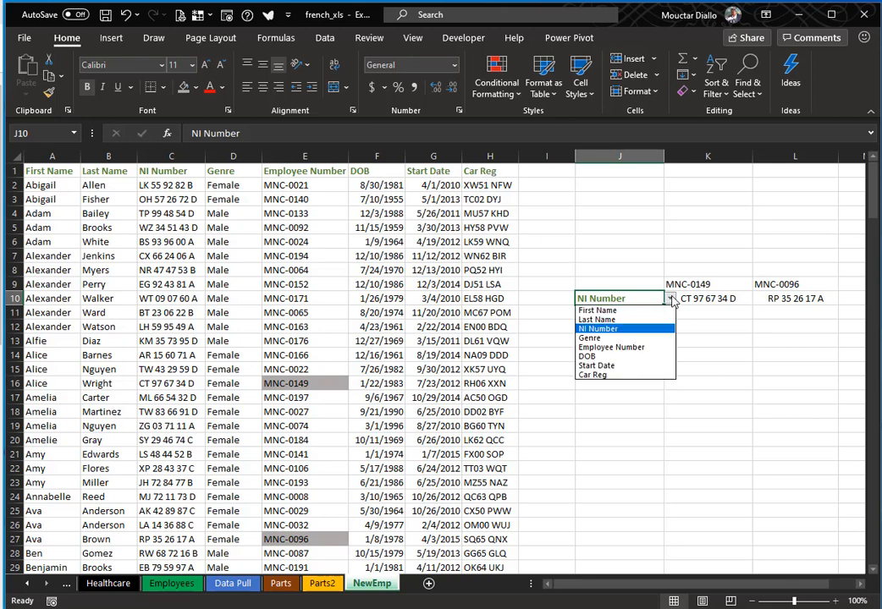
{"action": "left_click", "coordinate": [608, 375]}
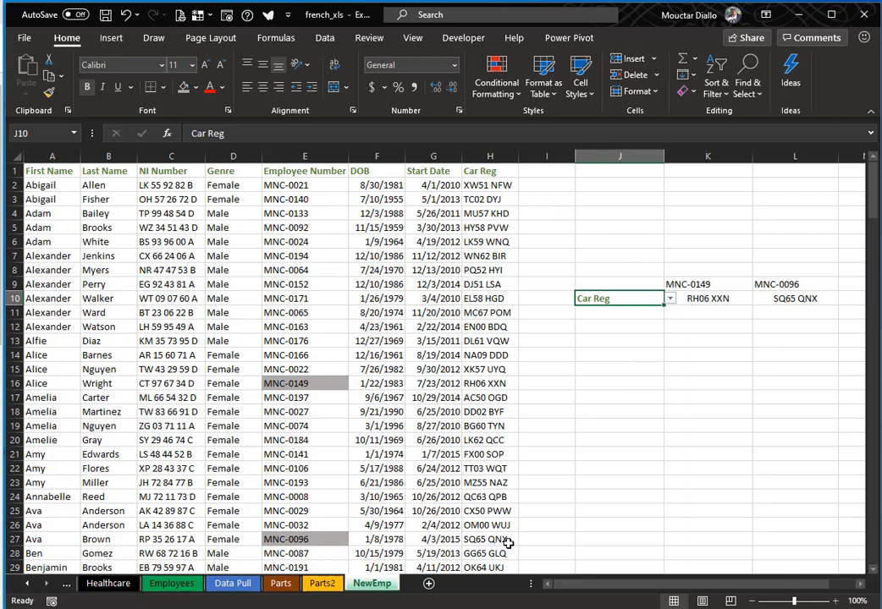
{"action": "left_click", "coordinate": [785, 299]}
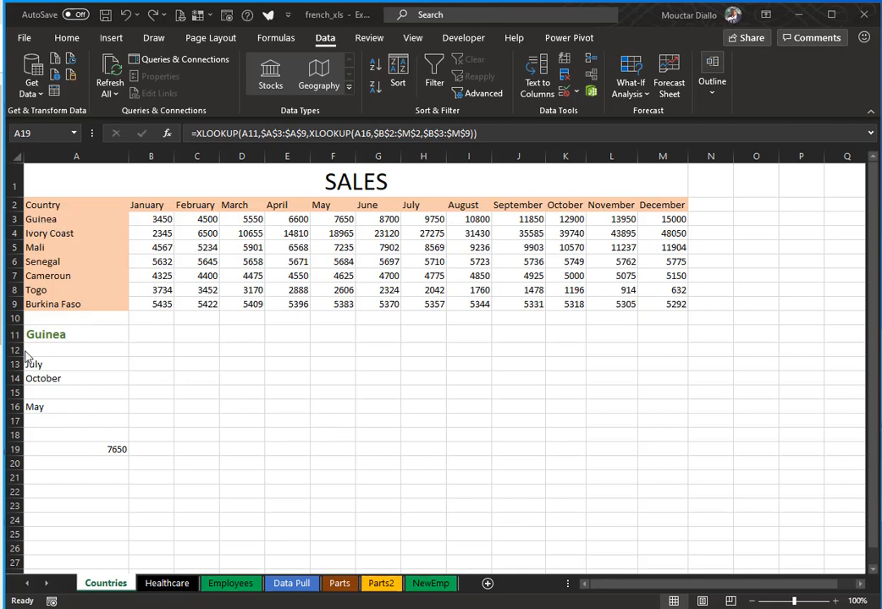
Set the font color of the XLOOKUP results in B11:M11 on the Countries sheet to Automatic
{"action": "left_click", "coordinate": [61, 335]}
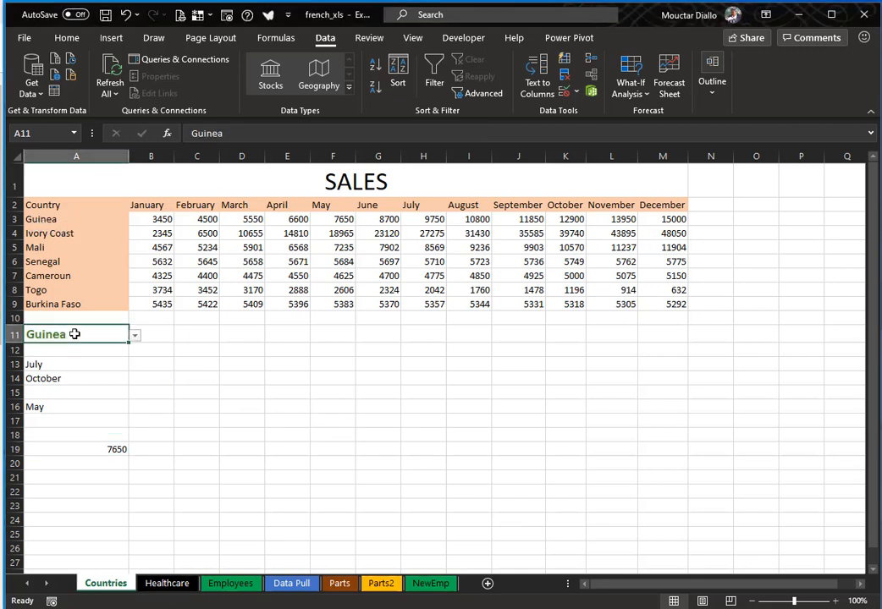
{"action": "left_click", "coordinate": [161, 335]}
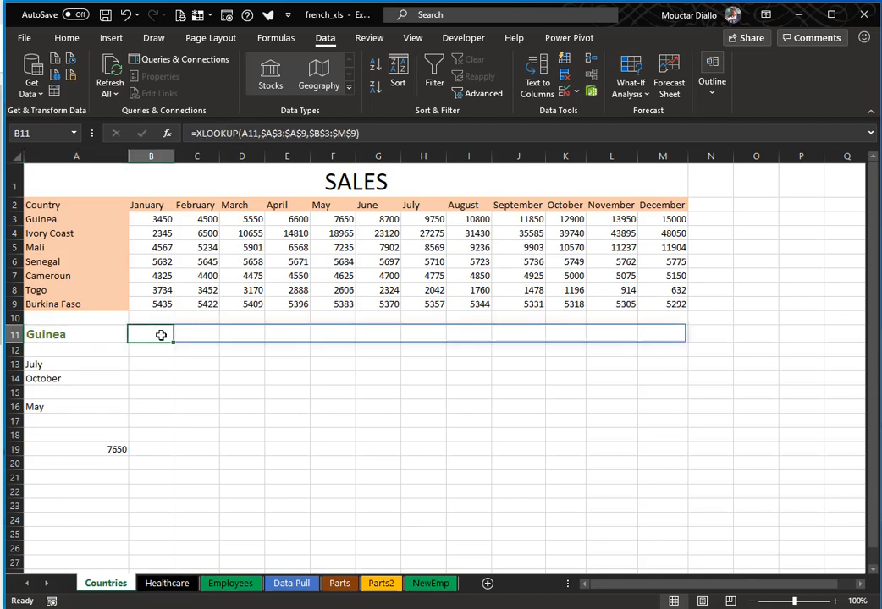
{"action": "left_click", "coordinate": [655, 334], "text": "shift"}
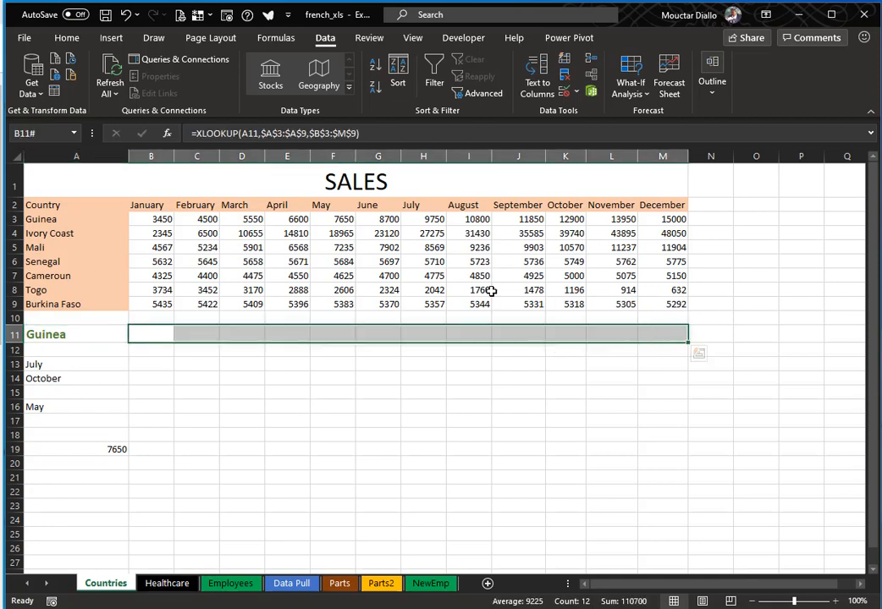
{"action": "left_click", "coordinate": [79, 39]}
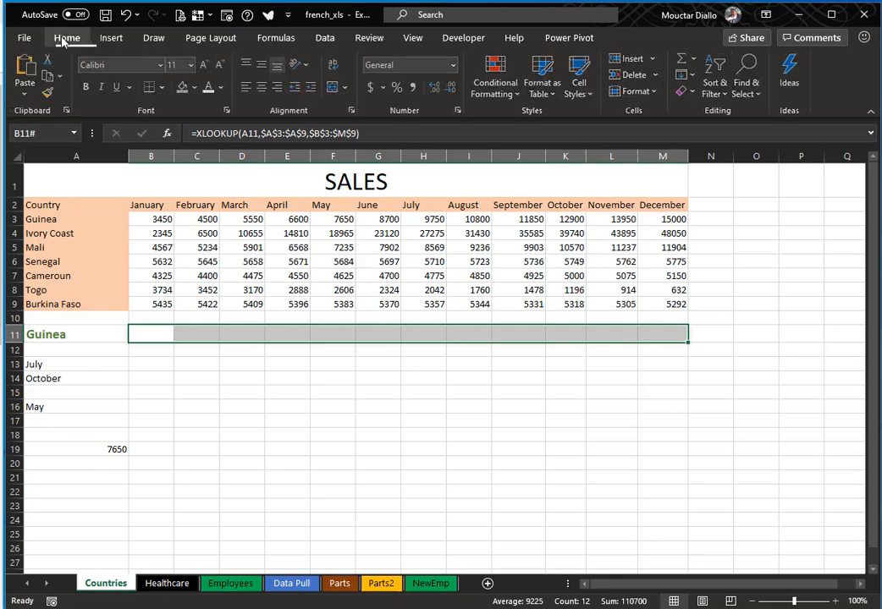
{"action": "left_click", "coordinate": [221, 87]}
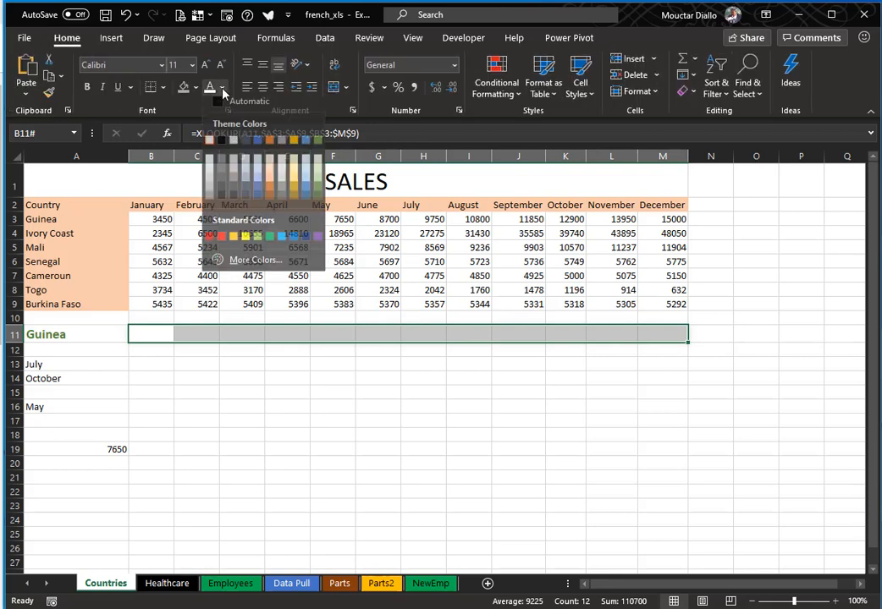
{"action": "left_click", "coordinate": [233, 108]}
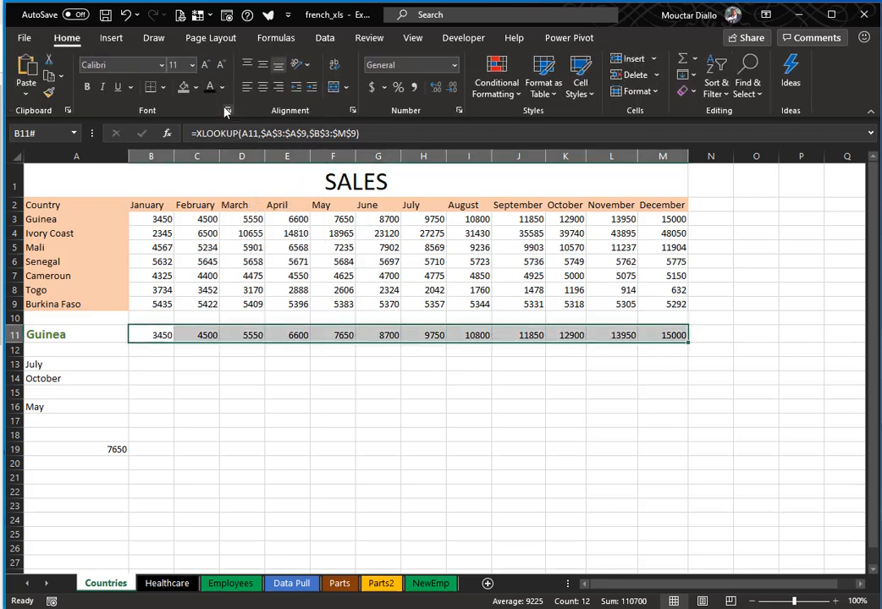
{"action": "left_click", "coordinate": [140, 334]}
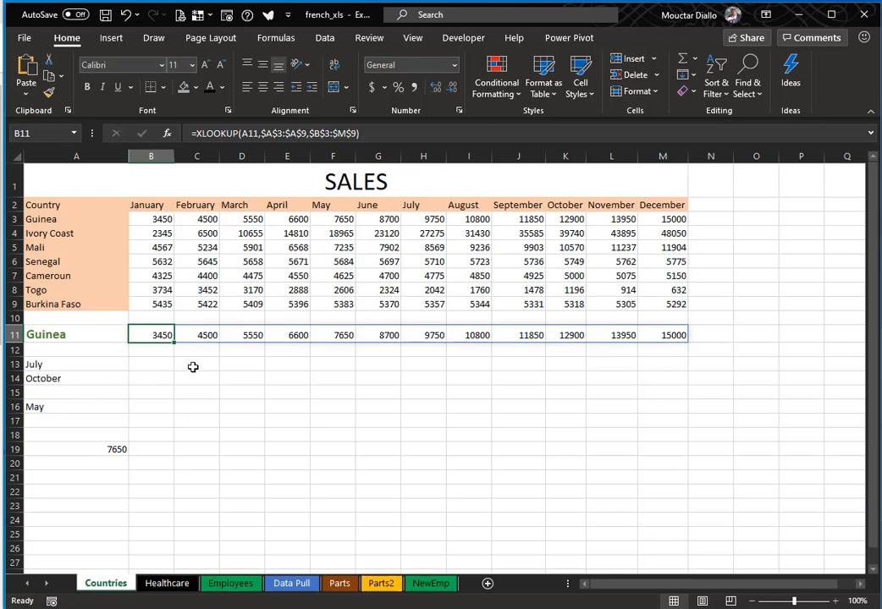
Fill the July to October sales figures in H3:K9 on the Countries sheet with light gray
{"action": "left_click", "coordinate": [429, 219]}
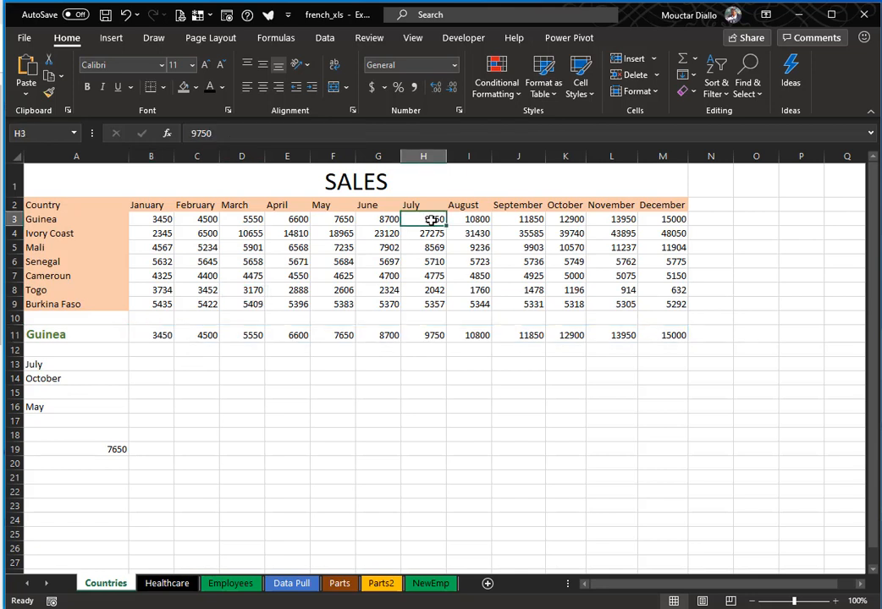
{"action": "left_click", "coordinate": [576, 305], "text": "shift"}
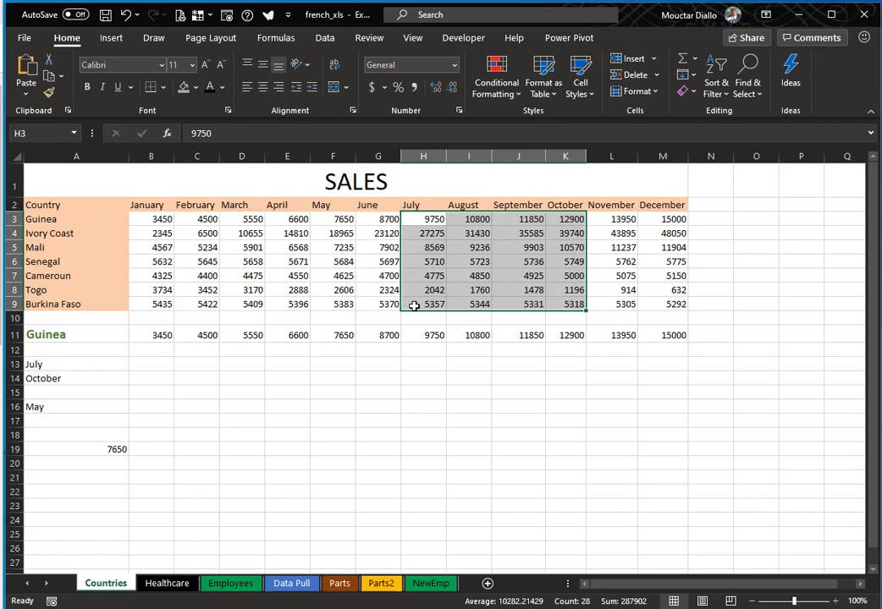
{"action": "left_click", "coordinate": [195, 87]}
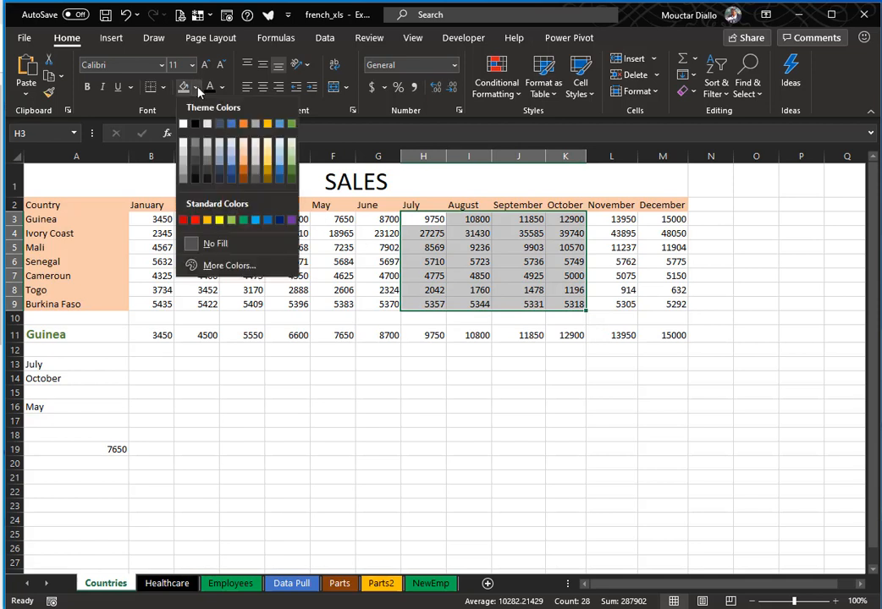
{"action": "left_click", "coordinate": [211, 148]}
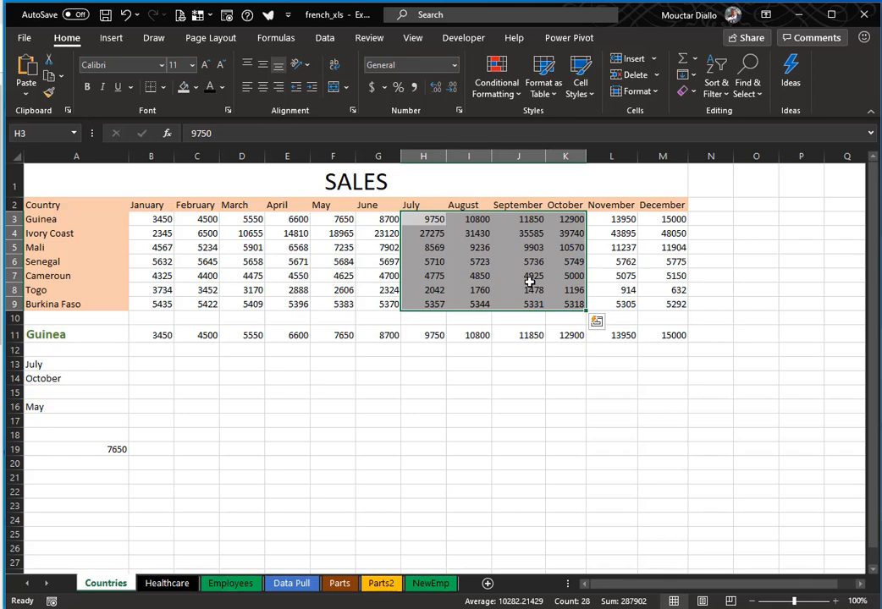
Reveal the July to October XLOOKUP results in B13:E19 using the Automatic font color, and hide them again with white
{"action": "left_click", "coordinate": [139, 365]}
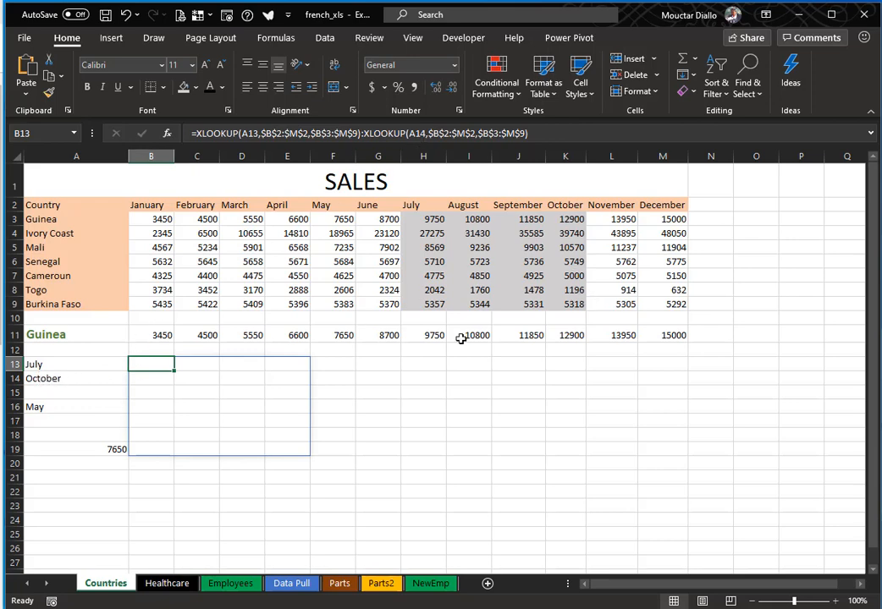
{"action": "left_click", "coordinate": [86, 376]}
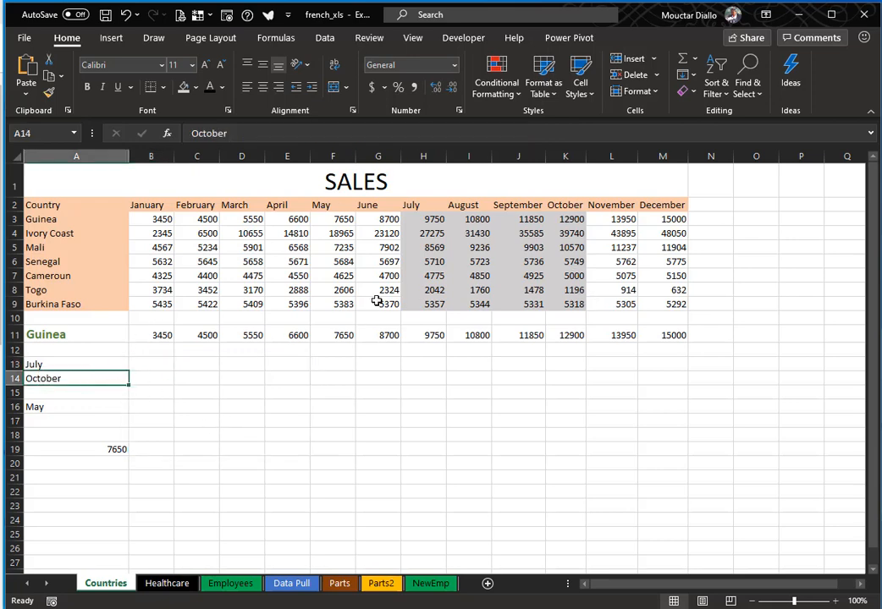
{"action": "left_click", "coordinate": [157, 380]}
{"action": "left_click", "coordinate": [168, 360]}
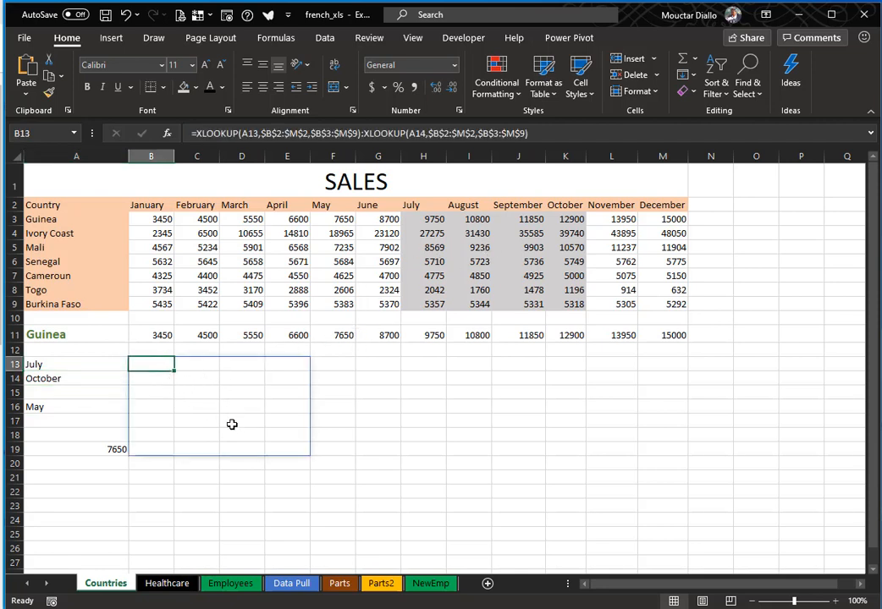
{"action": "left_click", "coordinate": [294, 446], "text": "shift"}
{"action": "left_click", "coordinate": [210, 87]}
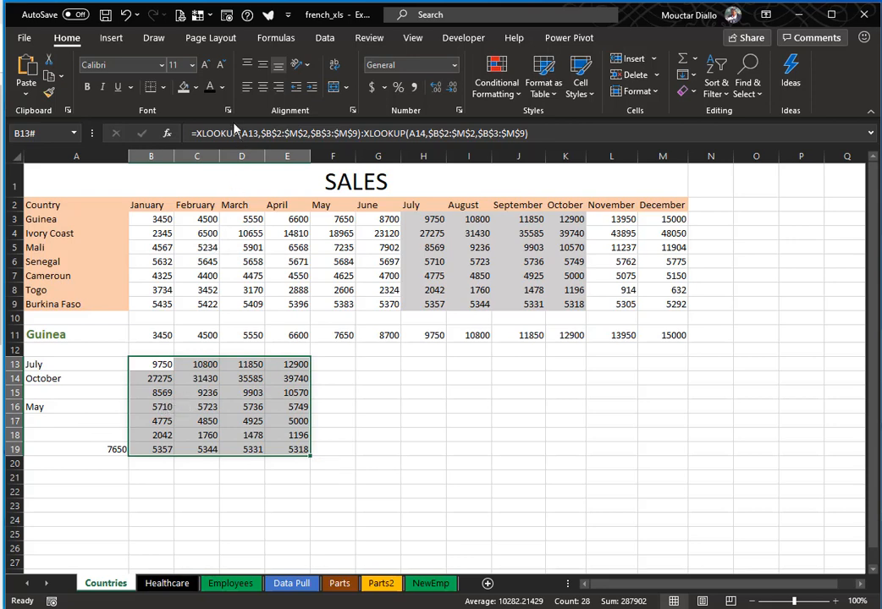
{"action": "left_click", "coordinate": [221, 87]}
{"action": "left_click", "coordinate": [207, 144]}
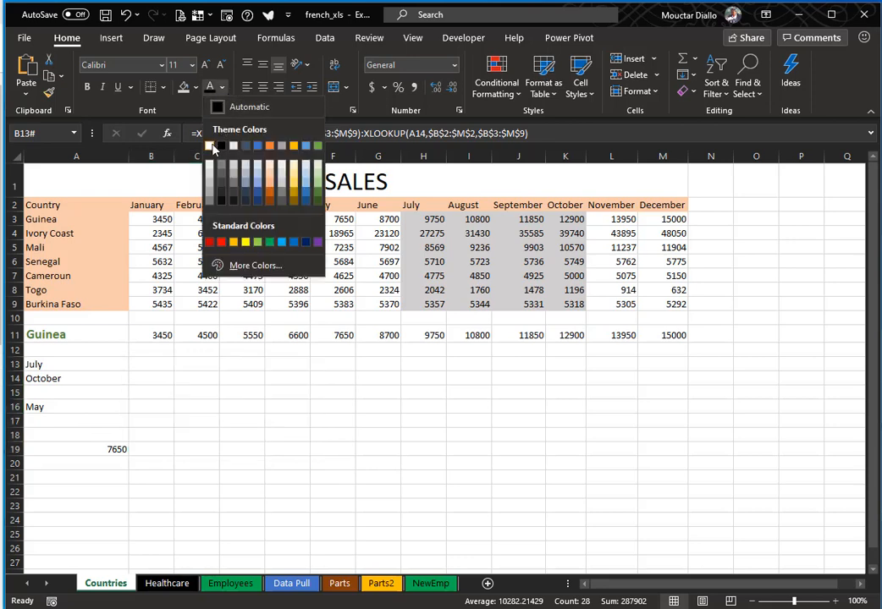
Check the nested XLOOKUP in A19 and its month in A16, and choose Cameroun from the country drop-down list in A11
{"action": "left_click", "coordinate": [79, 444]}
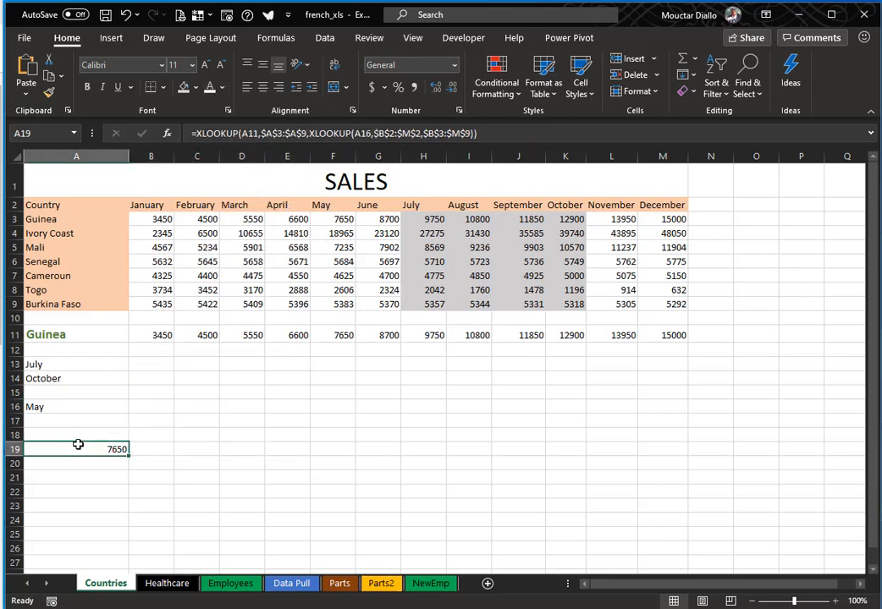
{"action": "left_click", "coordinate": [381, 264]}
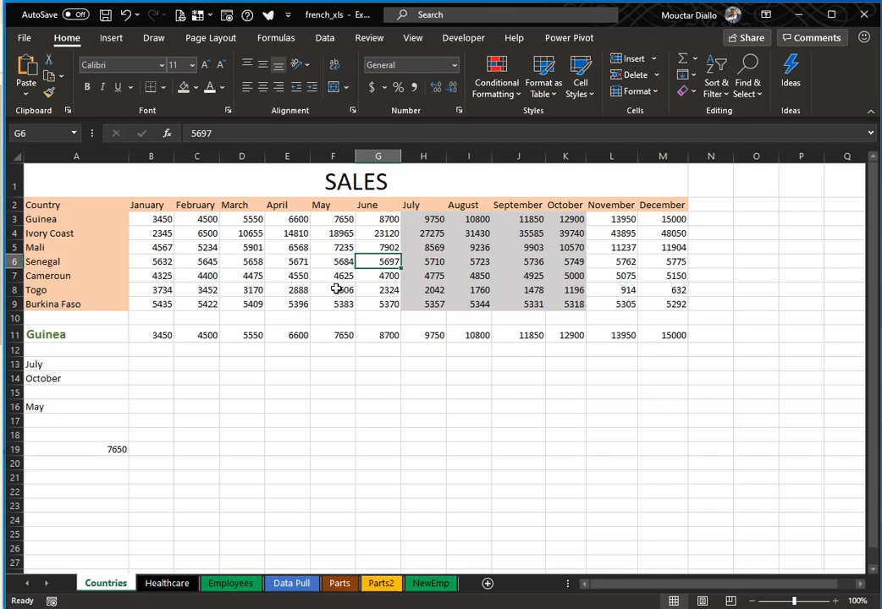
{"action": "left_click", "coordinate": [92, 408]}
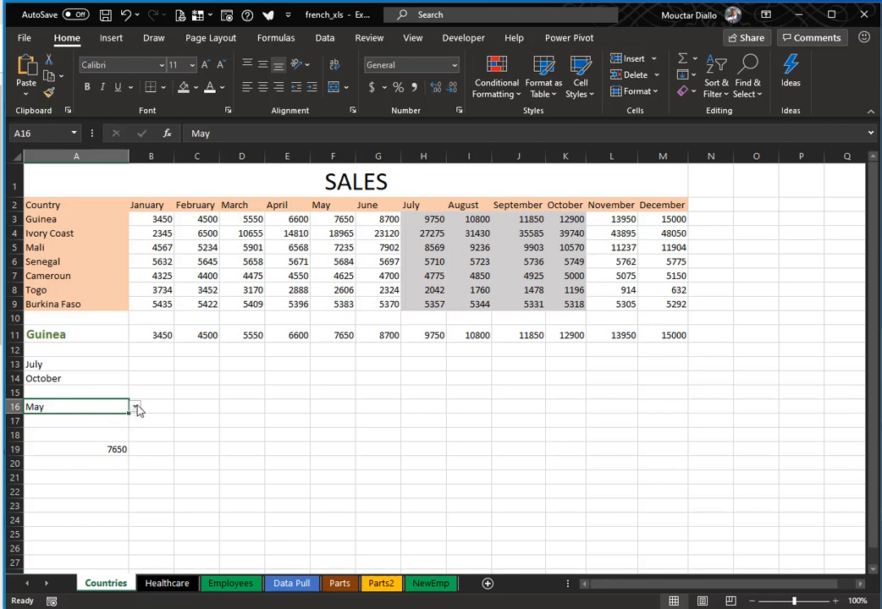
{"action": "left_click", "coordinate": [68, 334]}
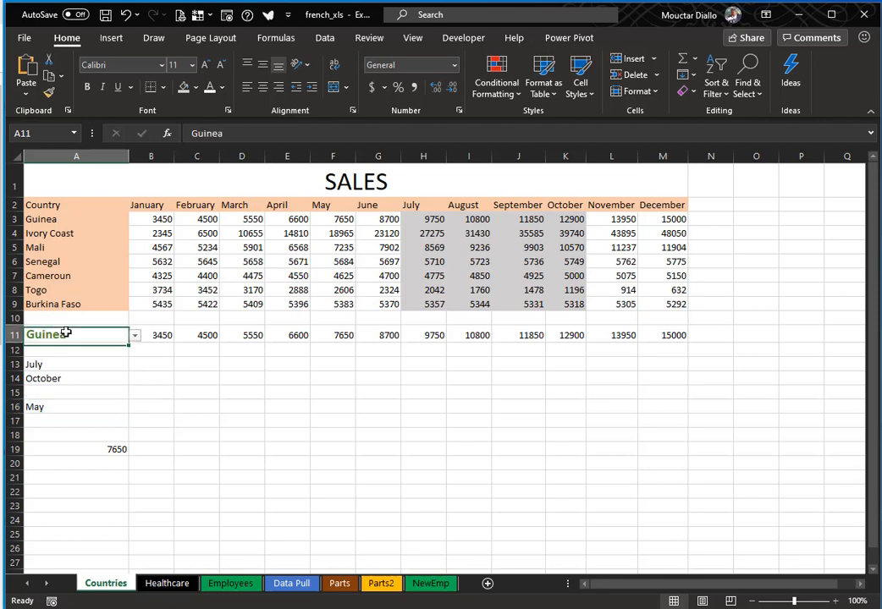
{"action": "left_click", "coordinate": [135, 336]}
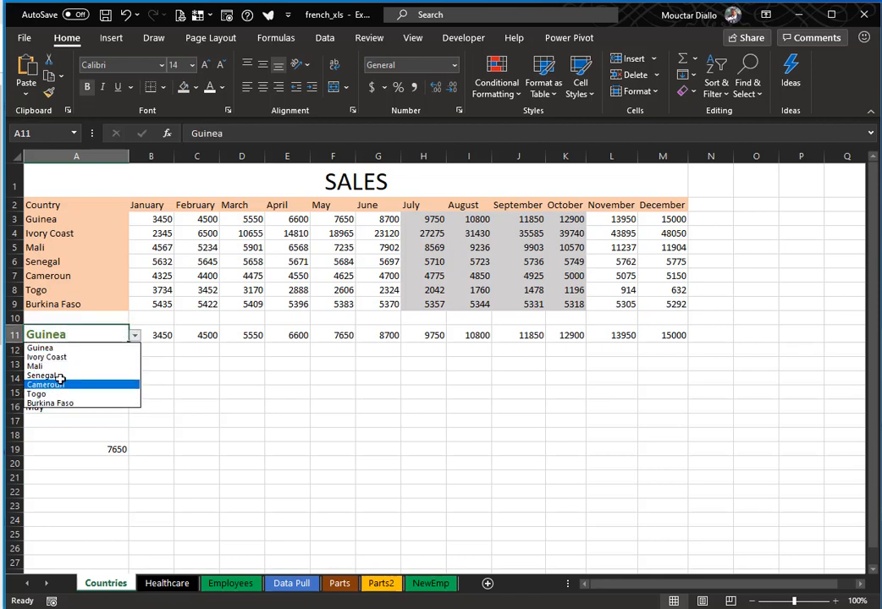
{"action": "left_click", "coordinate": [89, 387]}
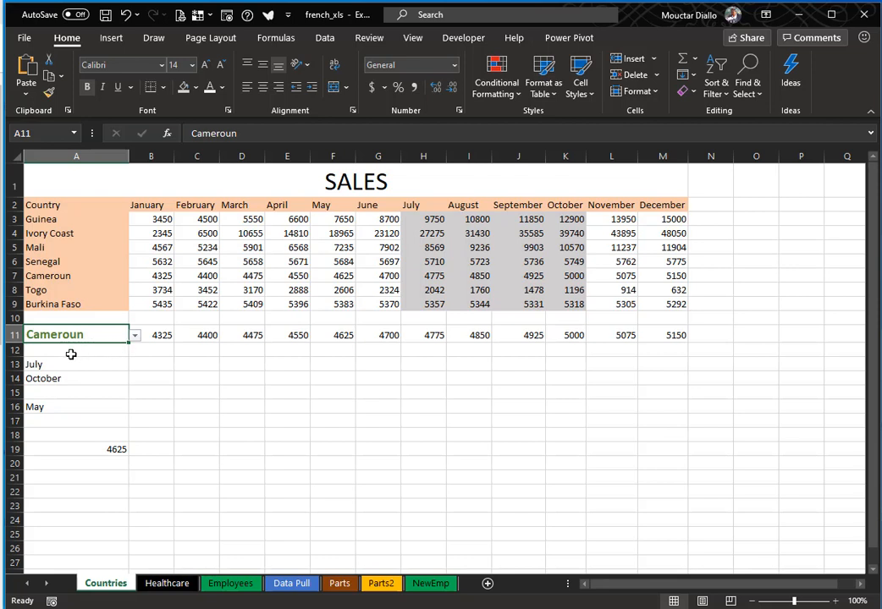
Compare the A19 lookup result with the sales table and fill the matching Cameroun May cell F7 with Orange, Accent 2, Lighter 60%
{"action": "left_click", "coordinate": [44, 409]}
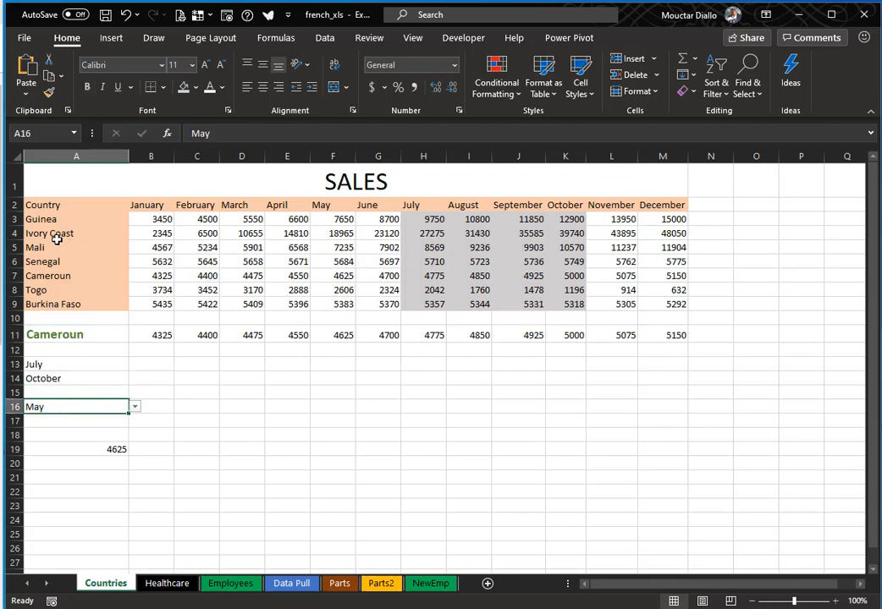
{"action": "left_click", "coordinate": [339, 275]}
{"action": "left_click", "coordinate": [119, 448]}
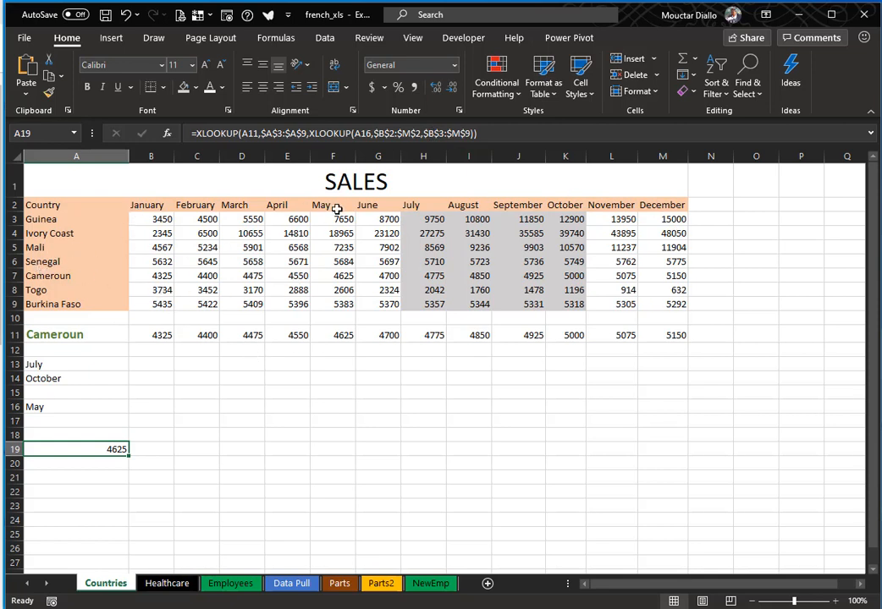
{"action": "left_click", "coordinate": [336, 278]}
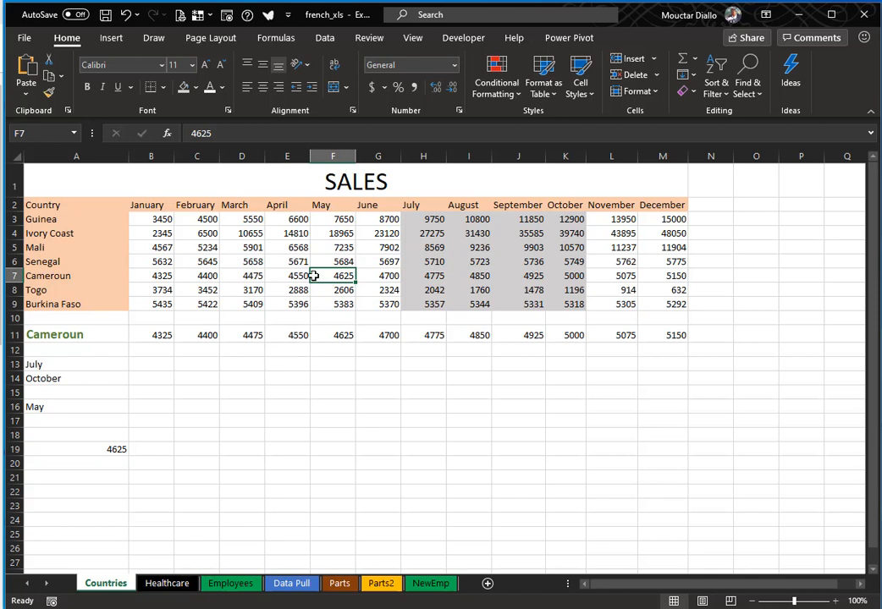
{"action": "left_click", "coordinate": [197, 89]}
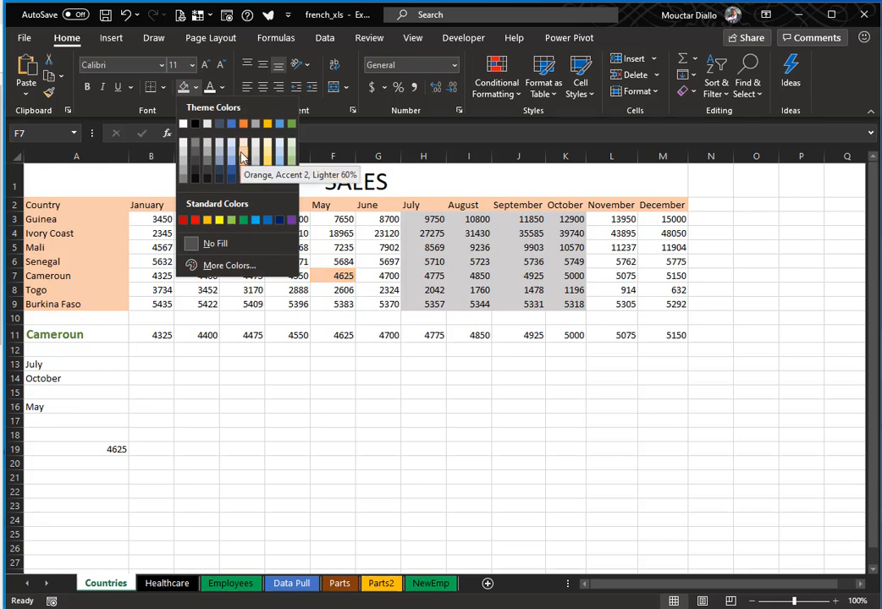
{"action": "left_click", "coordinate": [245, 156]}
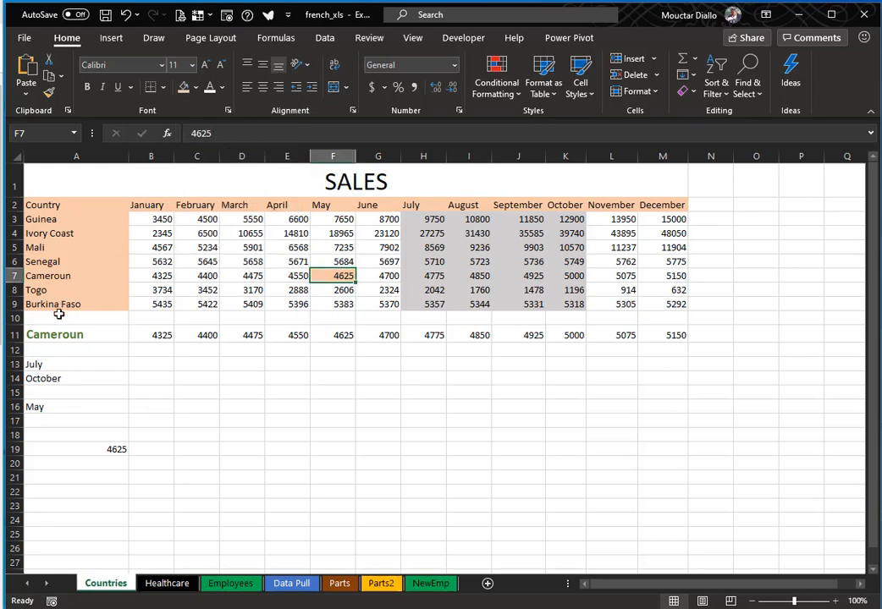